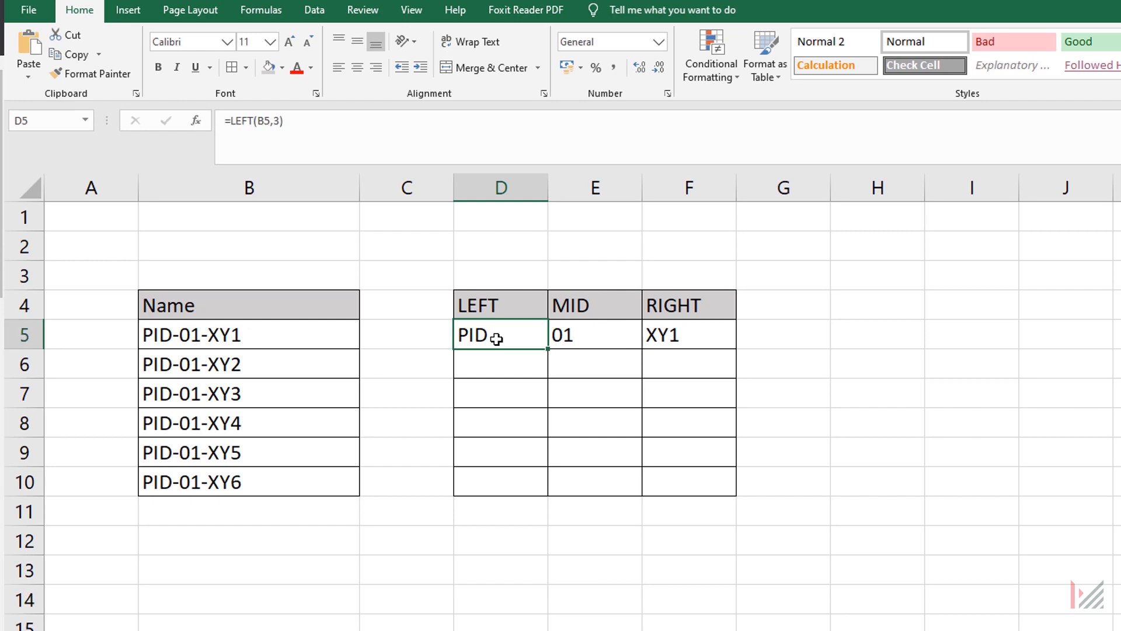
Re-enter the formula =LEFT(B5,3) in cell D5 and fill it down to D10.
key(F2)
key(BackSpace)
key(BackSpace)
key(BackSpace)
key(BackSpace)
key(BackSpace)
key(BackSpace)
key(BackSpace)
key(BackSpace)
key(BackSpace)
key(BackSpace)
text(LEFT()
key(Tab)
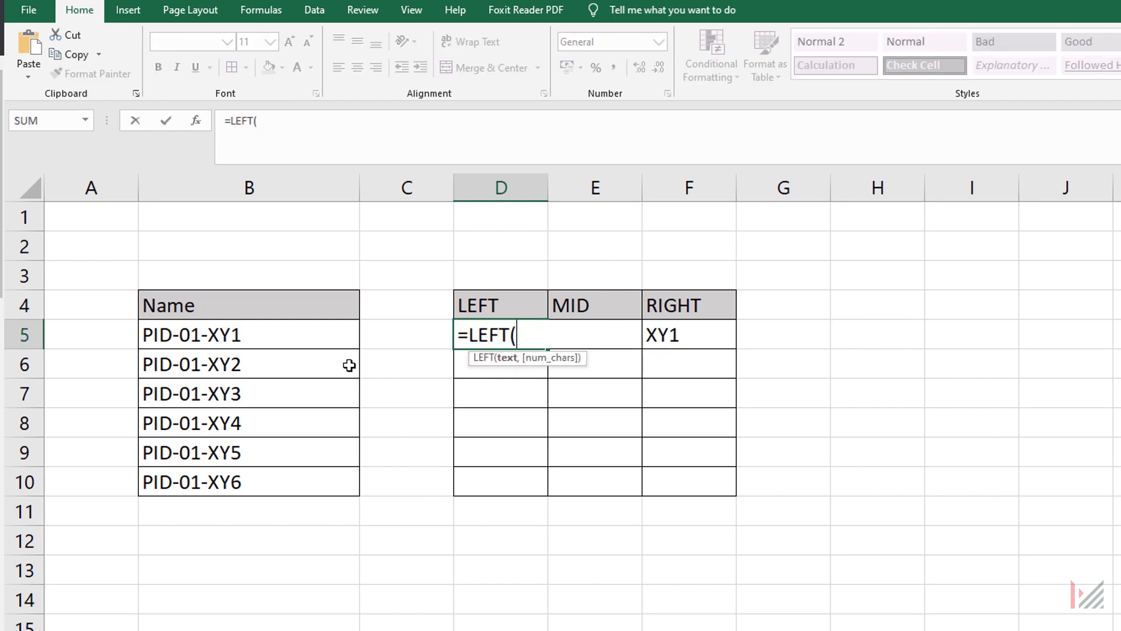
click(199, 336)
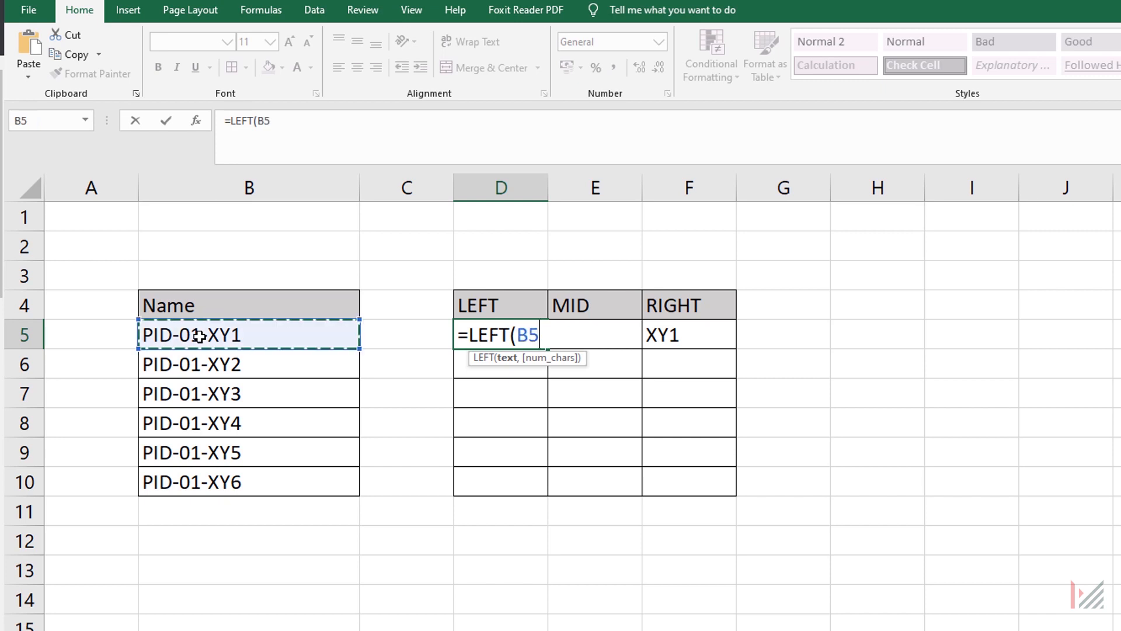
text(,)
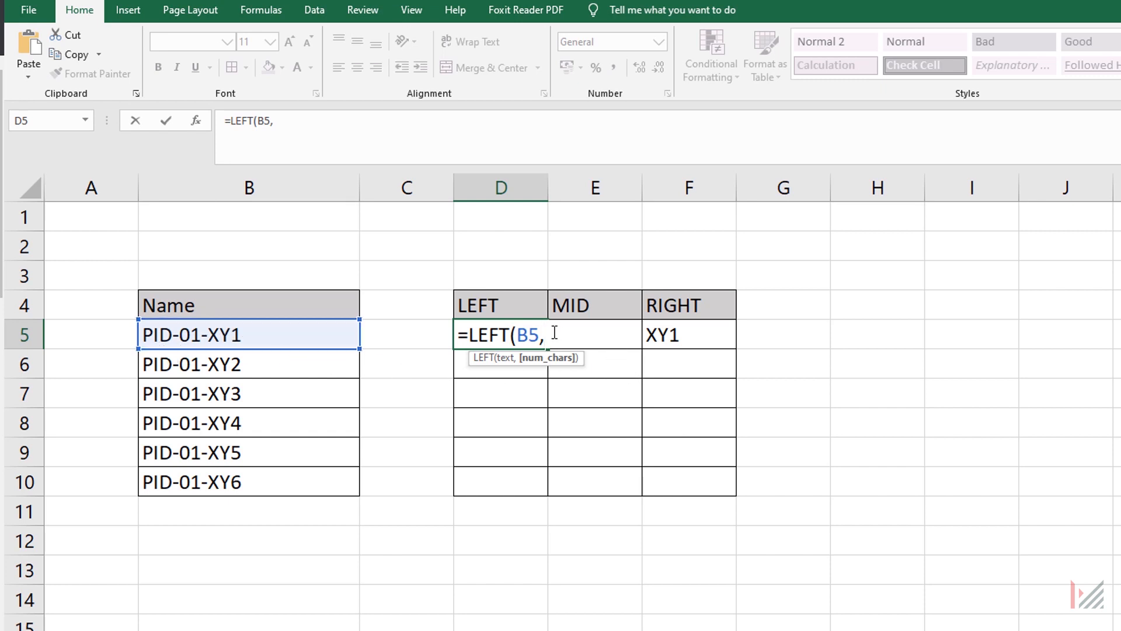
text(3))
key(Return)
click(533, 333)
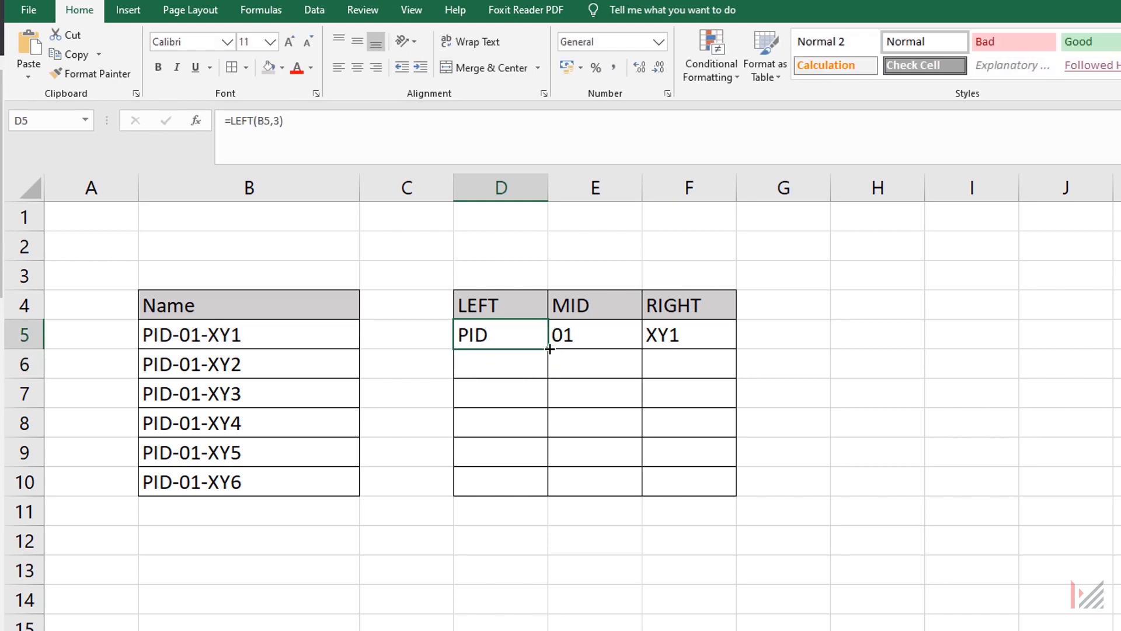
drag(548, 349, 556, 508)
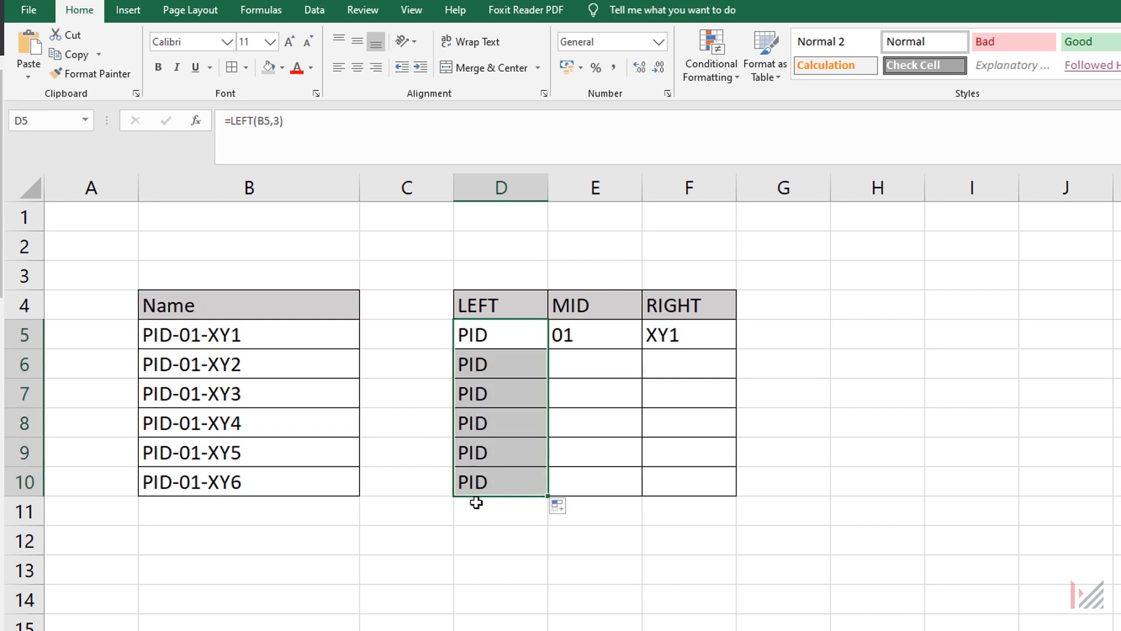
Enter the formula =RIGHT(B5,3) in cell F5 and fill it down to F10.
click(595, 339)
click(699, 330)
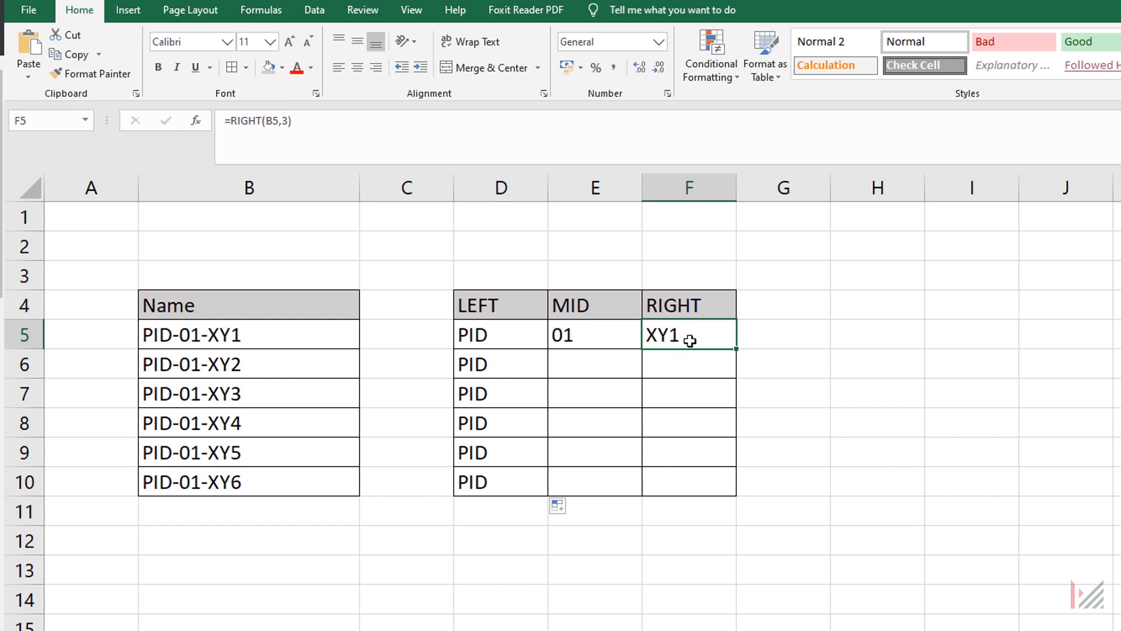
text(=)
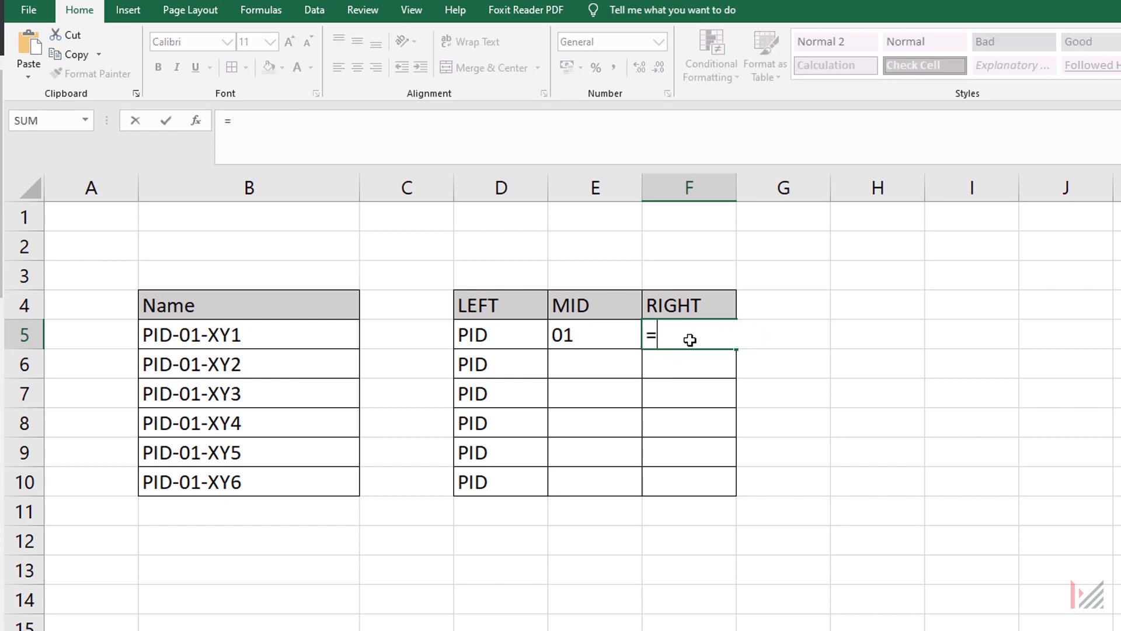
text(RIGHT()
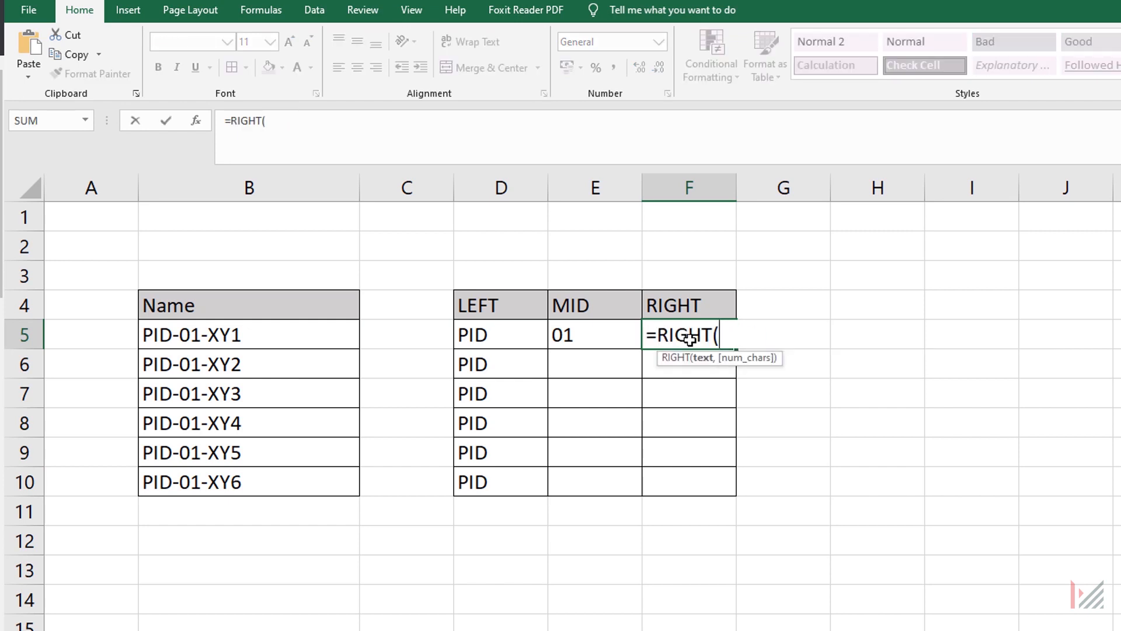
click(213, 330)
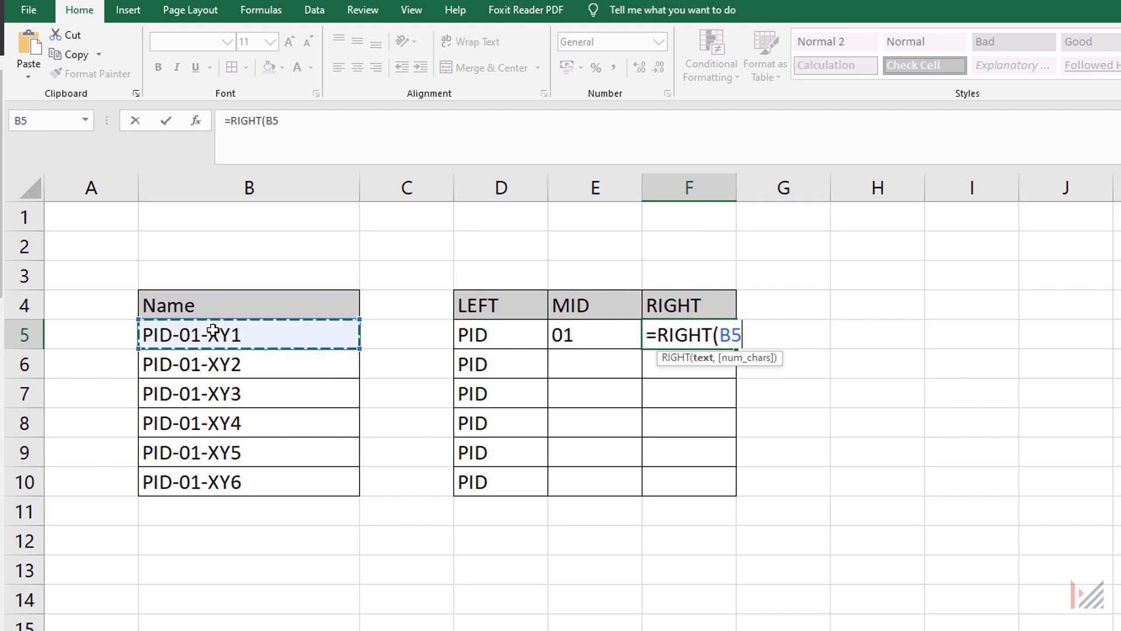
text(,)
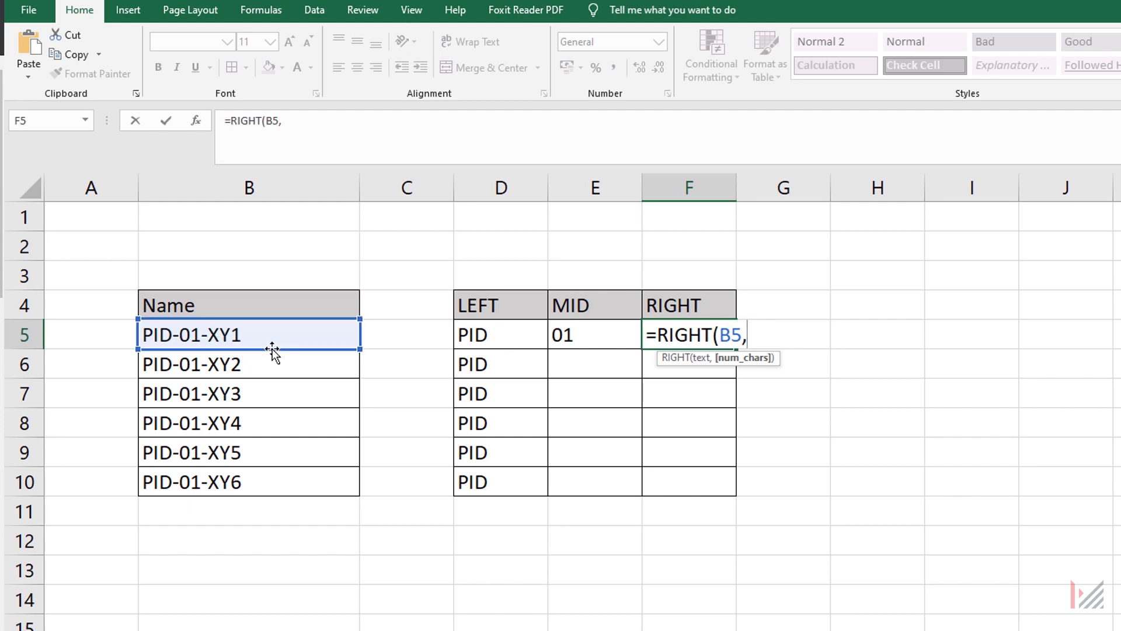
text(3))
key(Return)
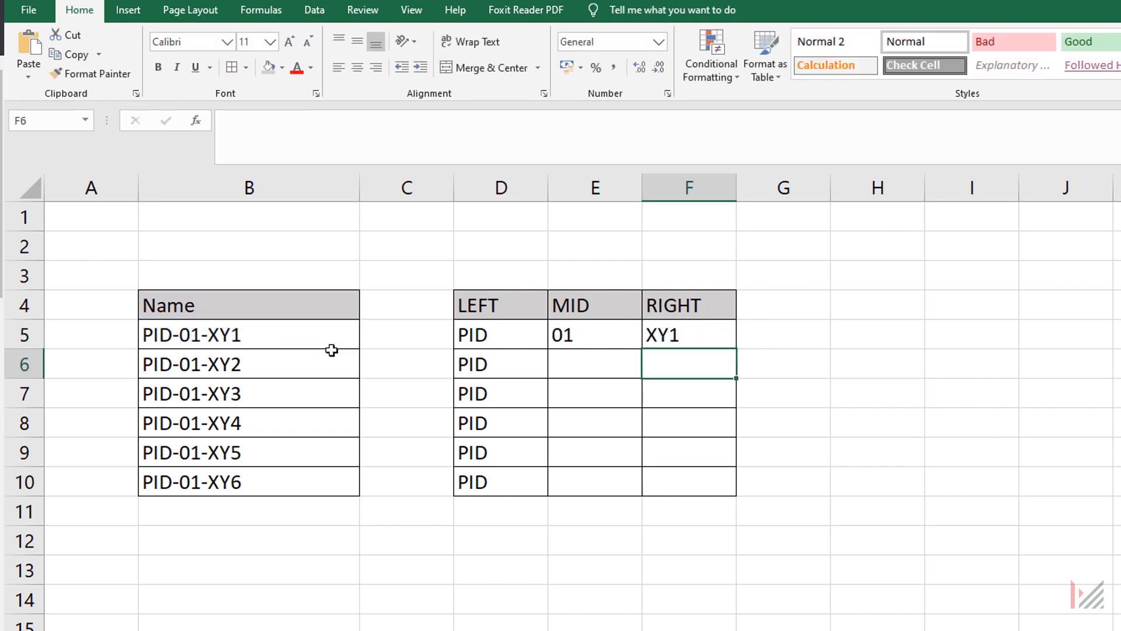
click(686, 333)
drag(735, 349, 734, 508)
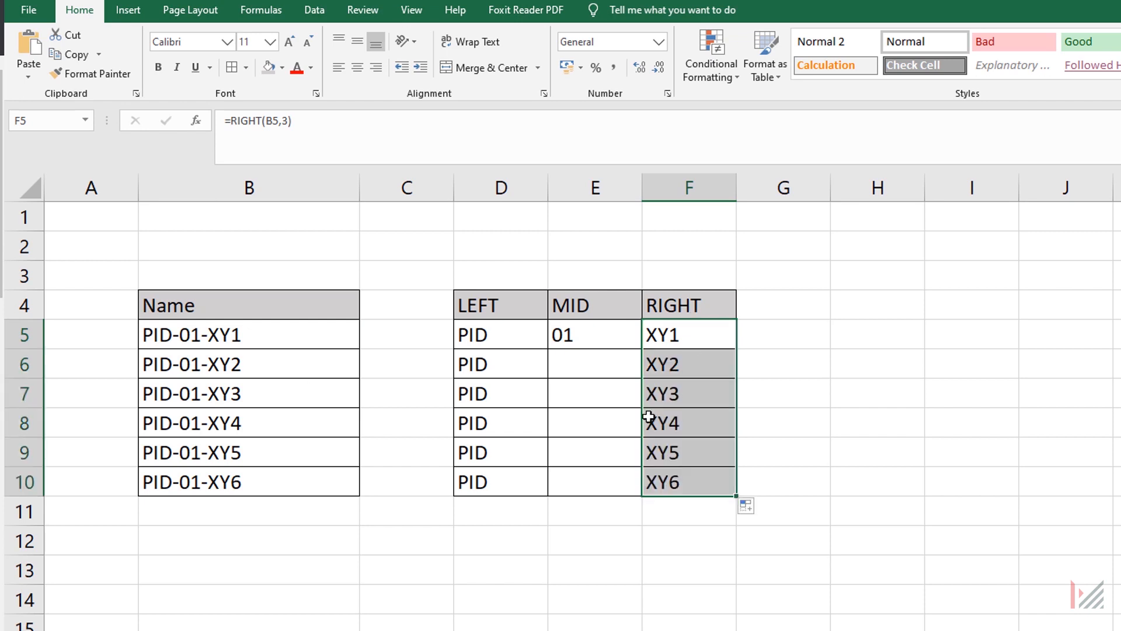
Replace the content of cell E5 with the formula =MID(B5,5,2) and fill it down to E10.
click(591, 343)
key(BackSpace)
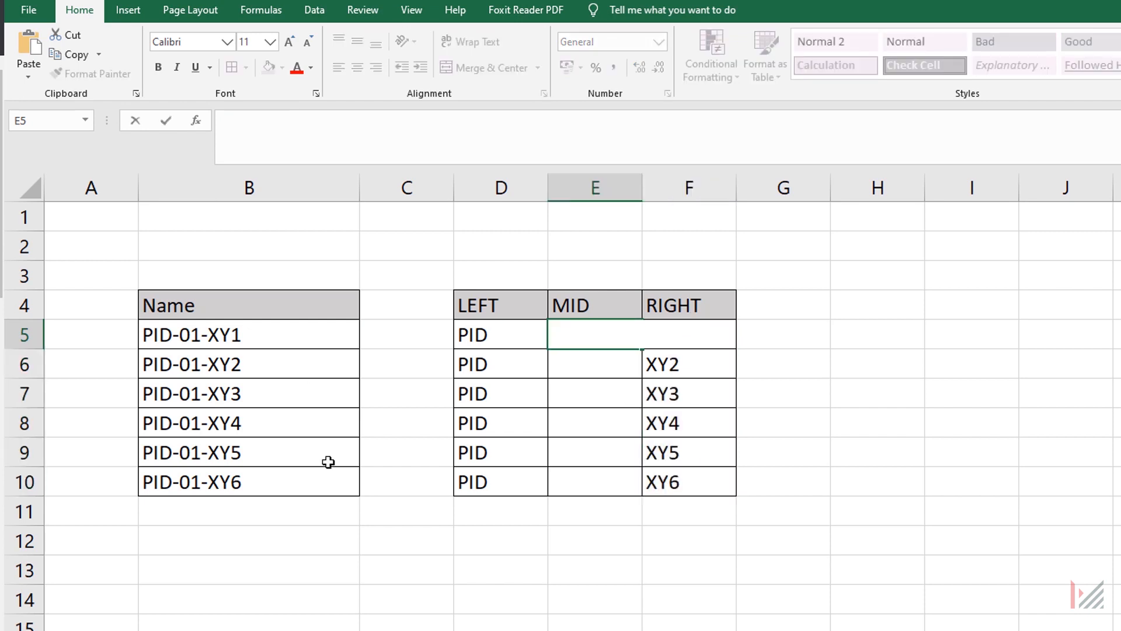
text(=)
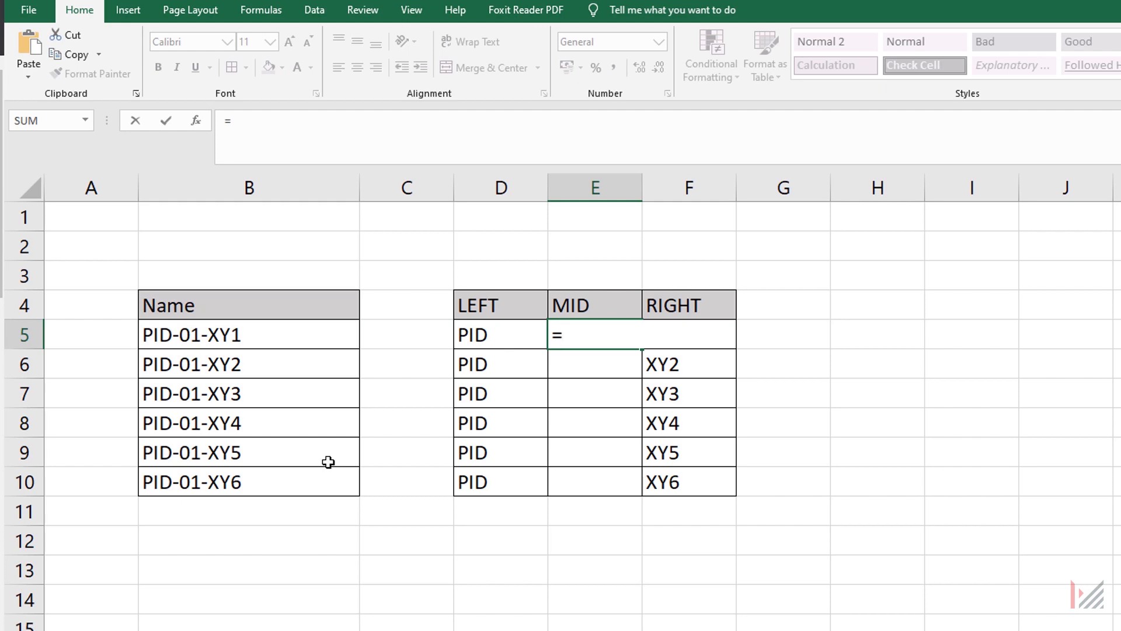
text(mid)
key(Tab)
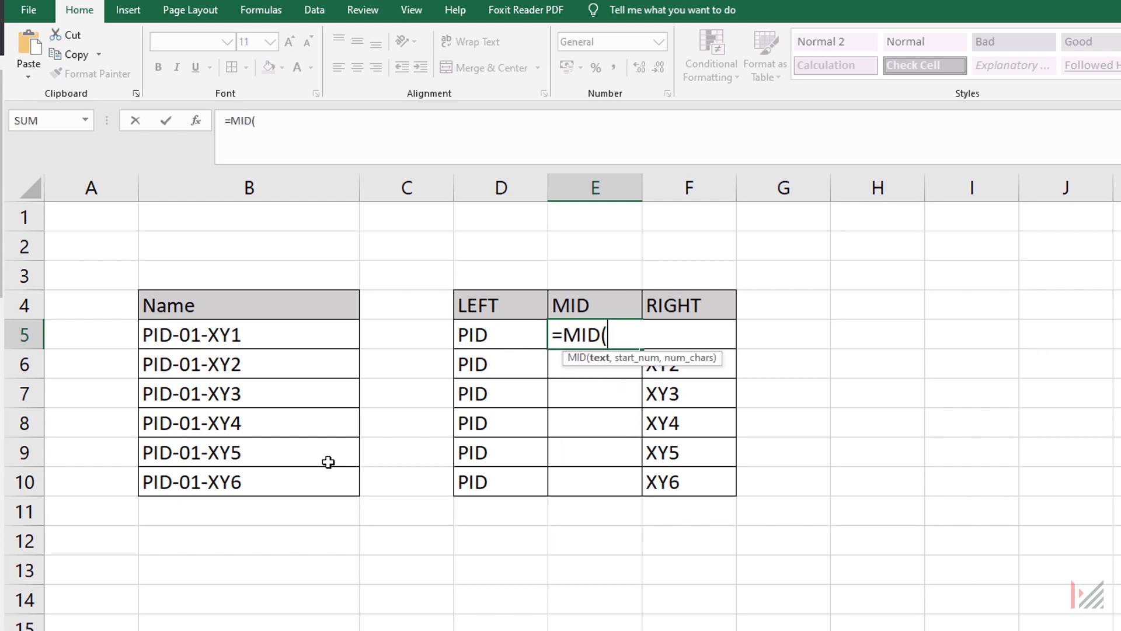
click(210, 334)
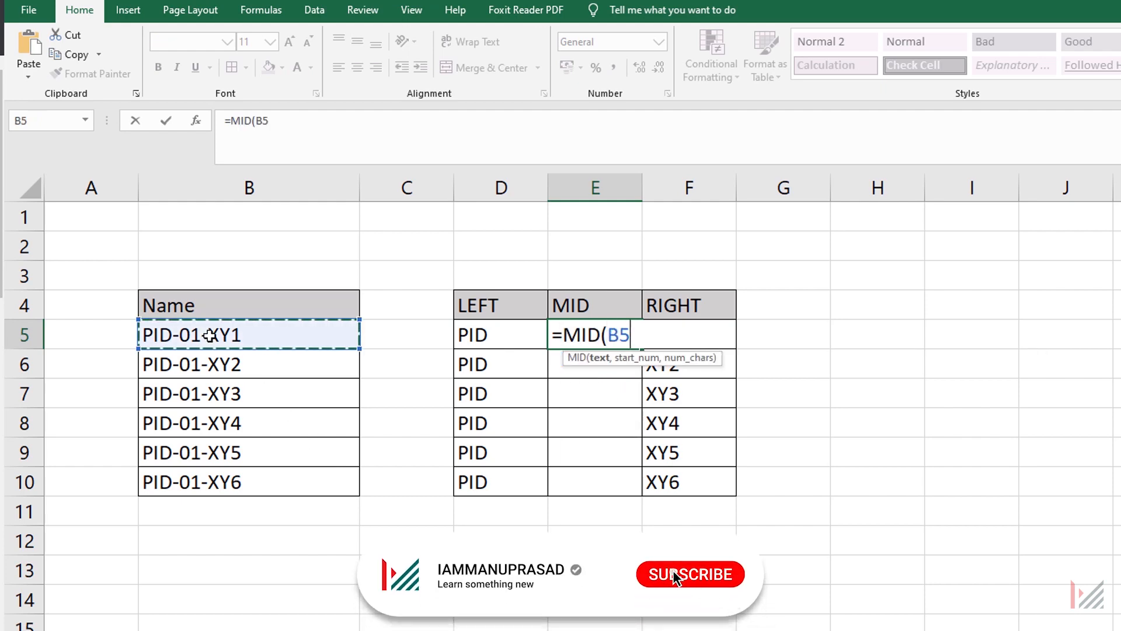
text(,)
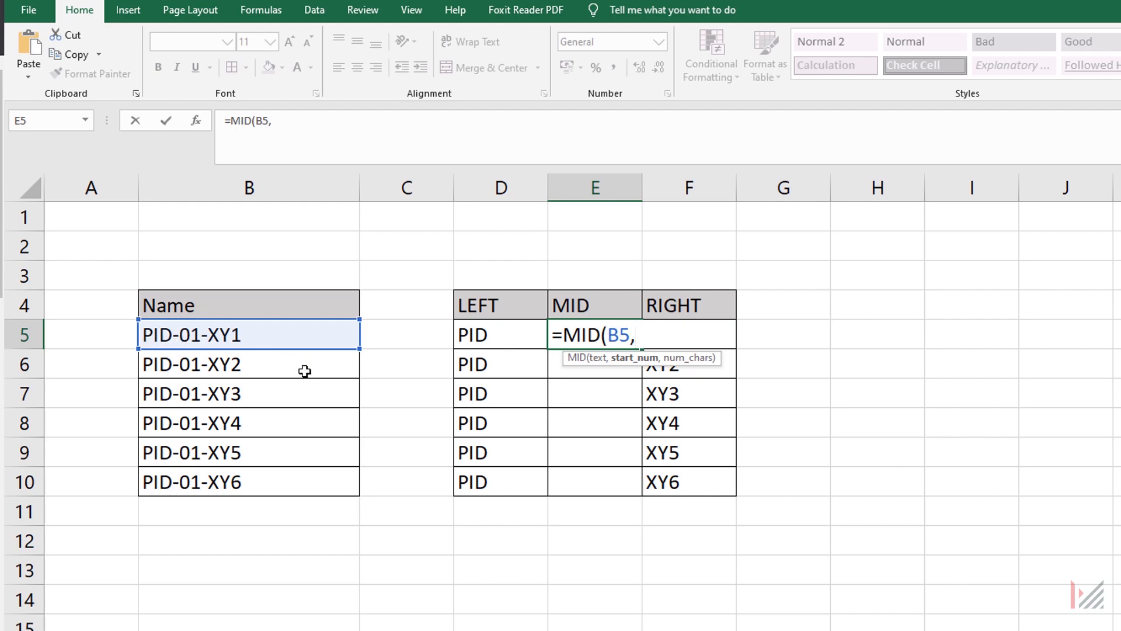
text(5)
text(,)
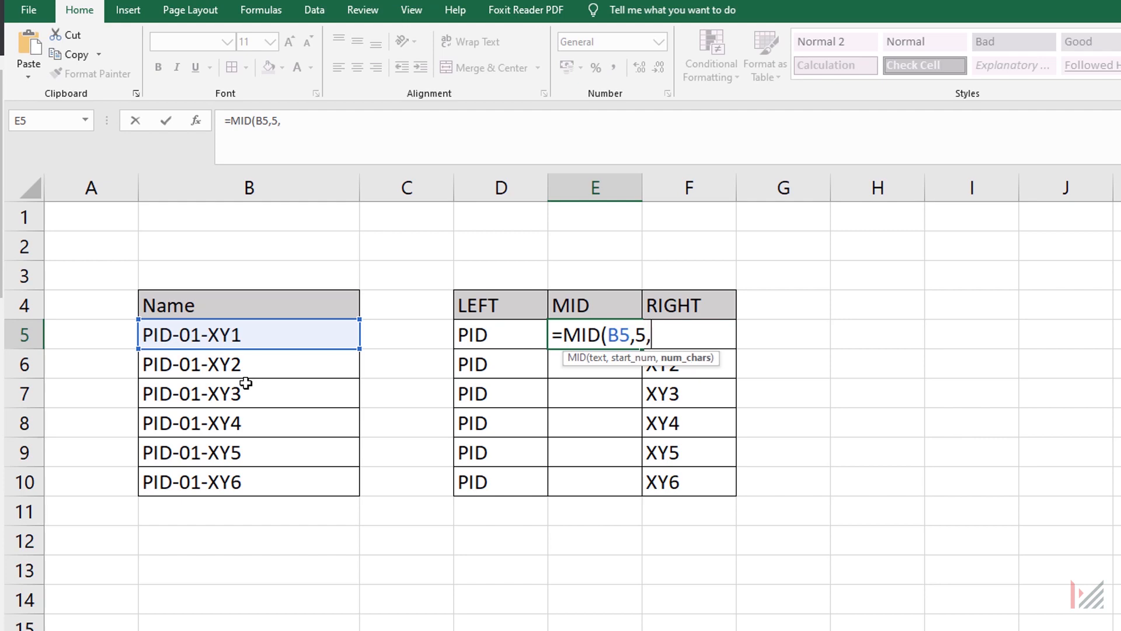
text(2))
key(Return)
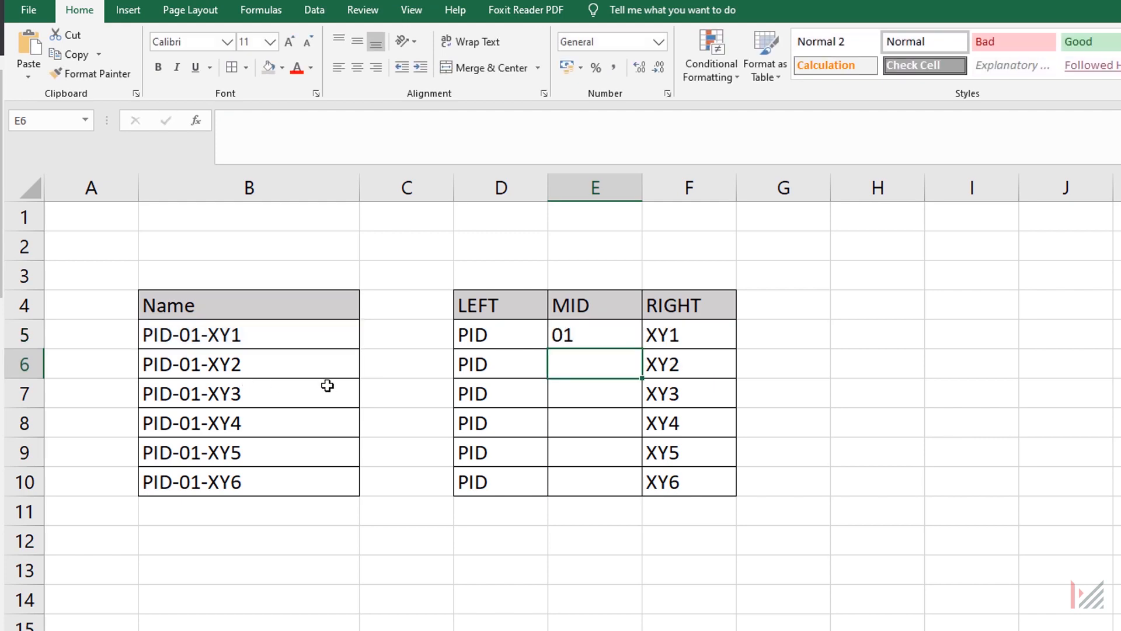
click(575, 339)
drag(642, 349, 635, 496)
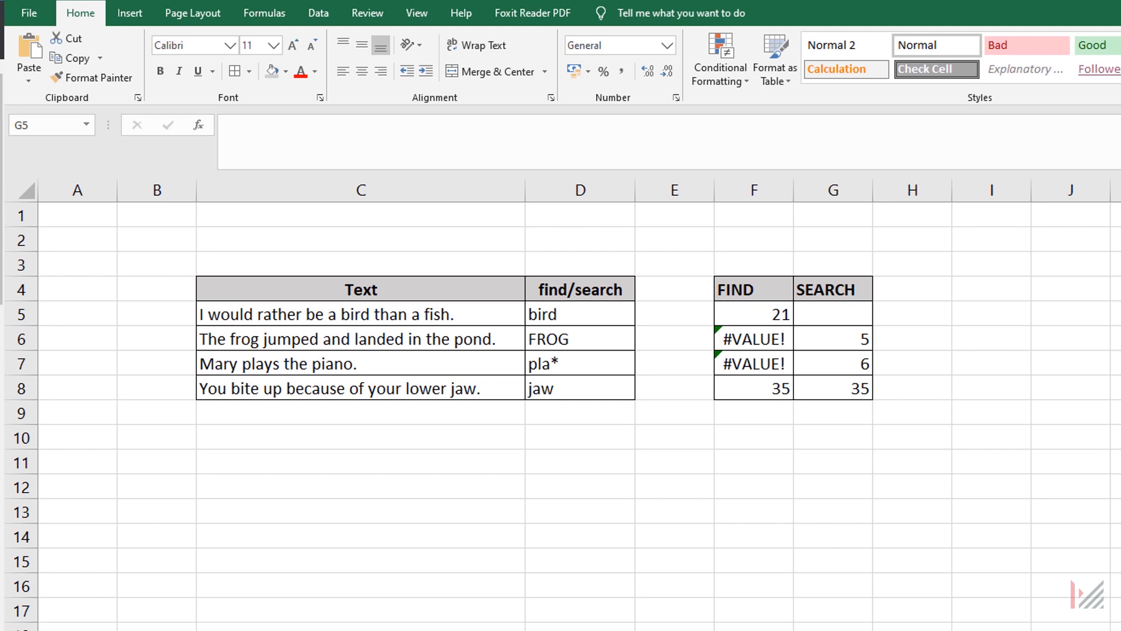
click(346, 297)
drag(361, 293, 364, 391)
click(403, 460)
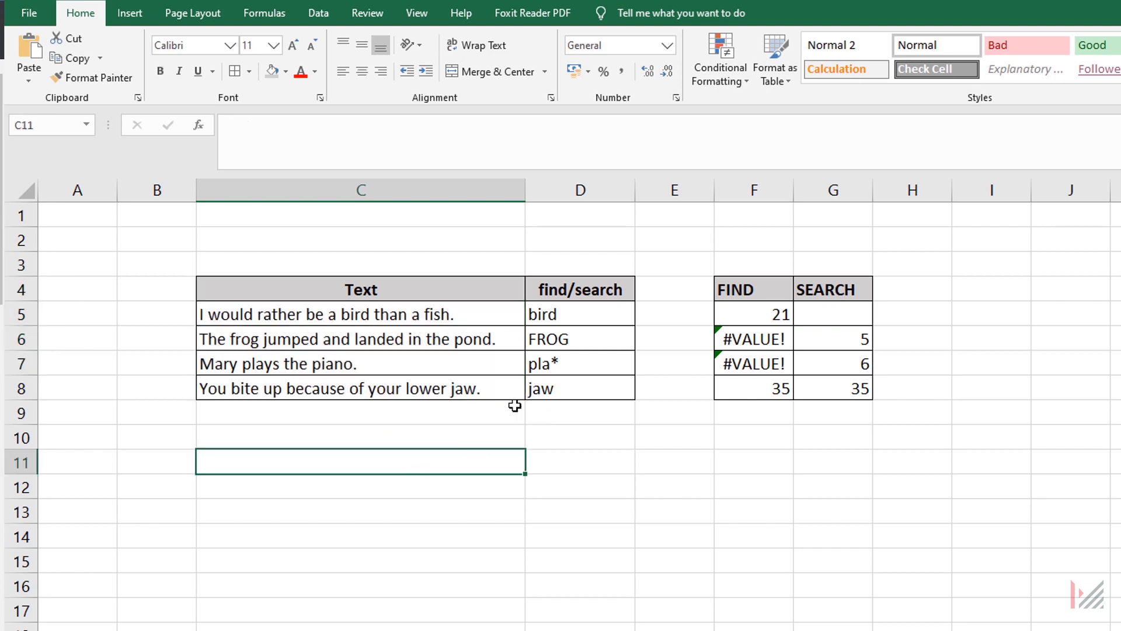
click(564, 318)
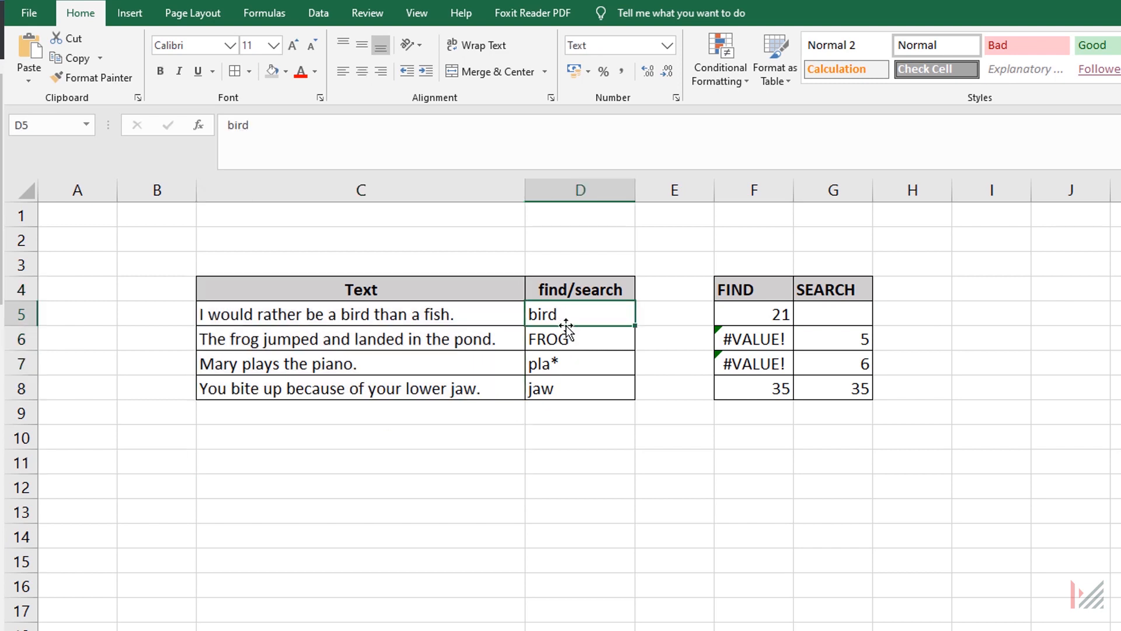
Enter the formula =SEARCH(D5,C5) in cell G5 to locate the search term within the first sentence.
click(823, 316)
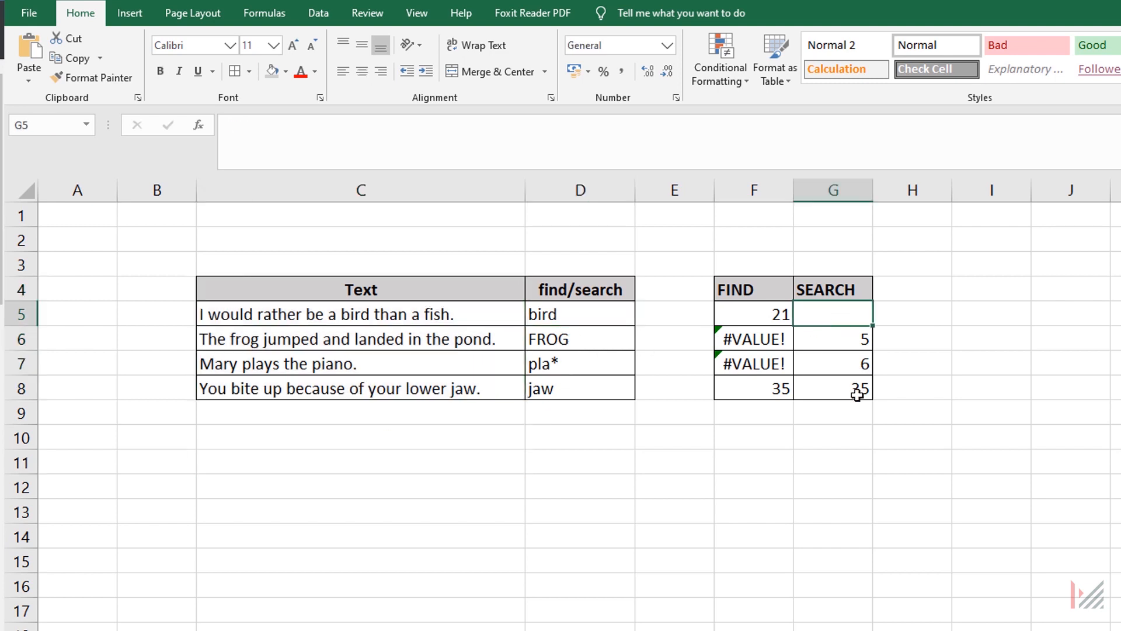
text(=)
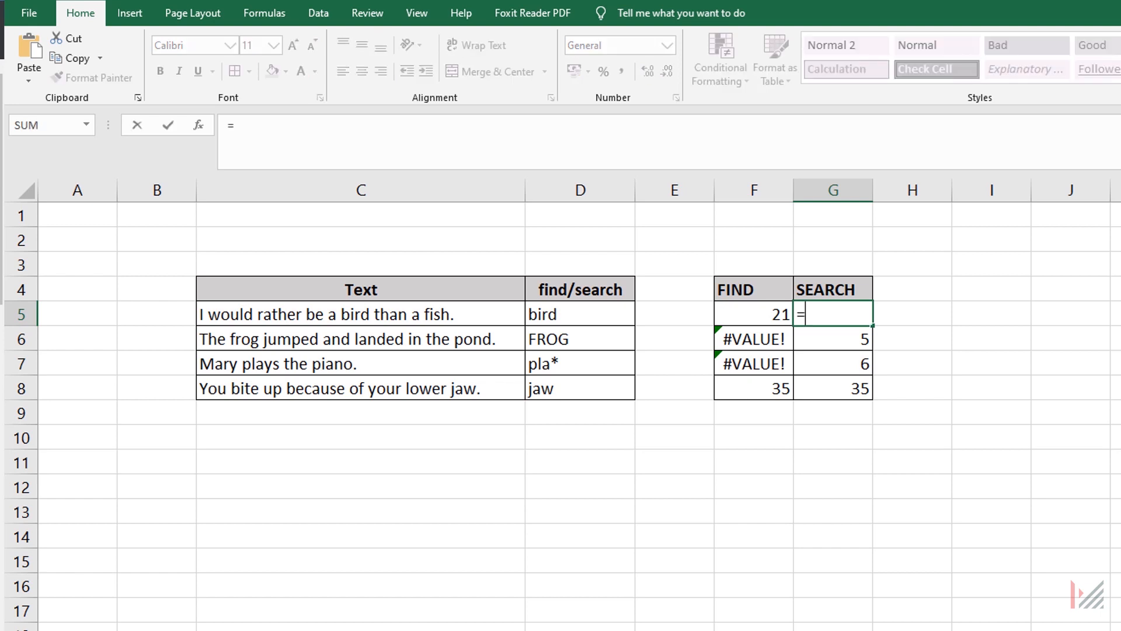
text(SEARCH()
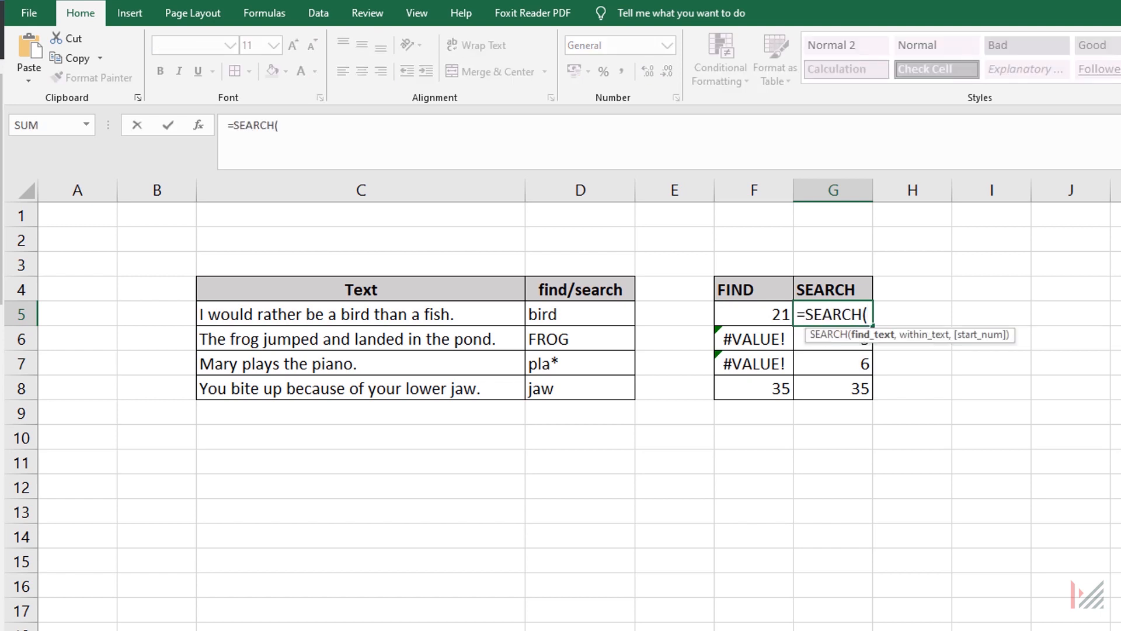
click(549, 316)
text(,)
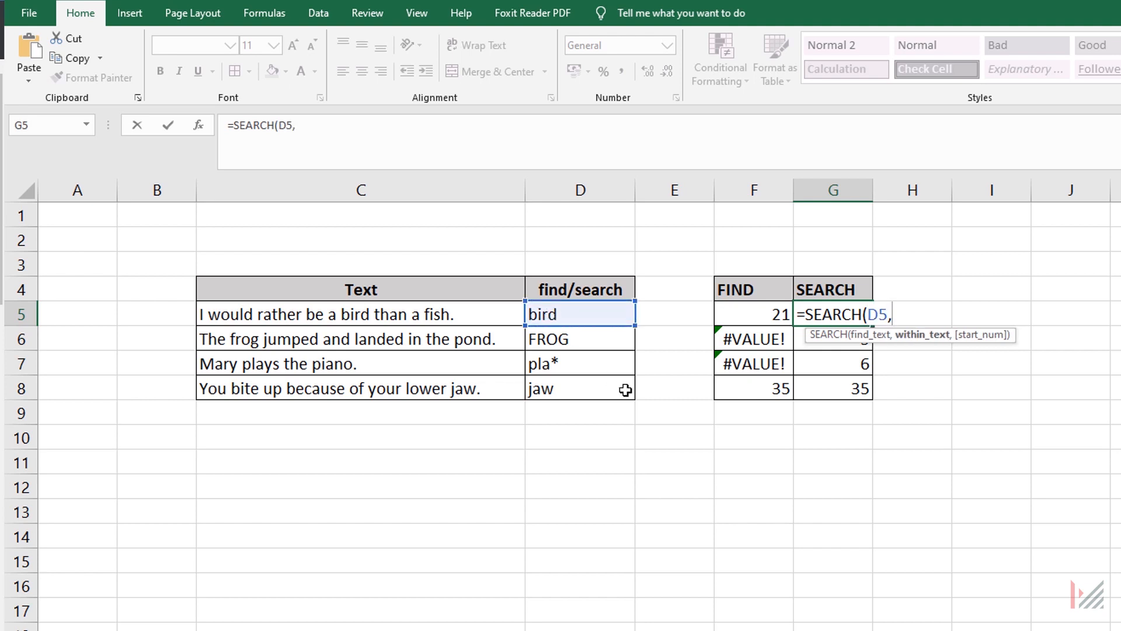
click(359, 315)
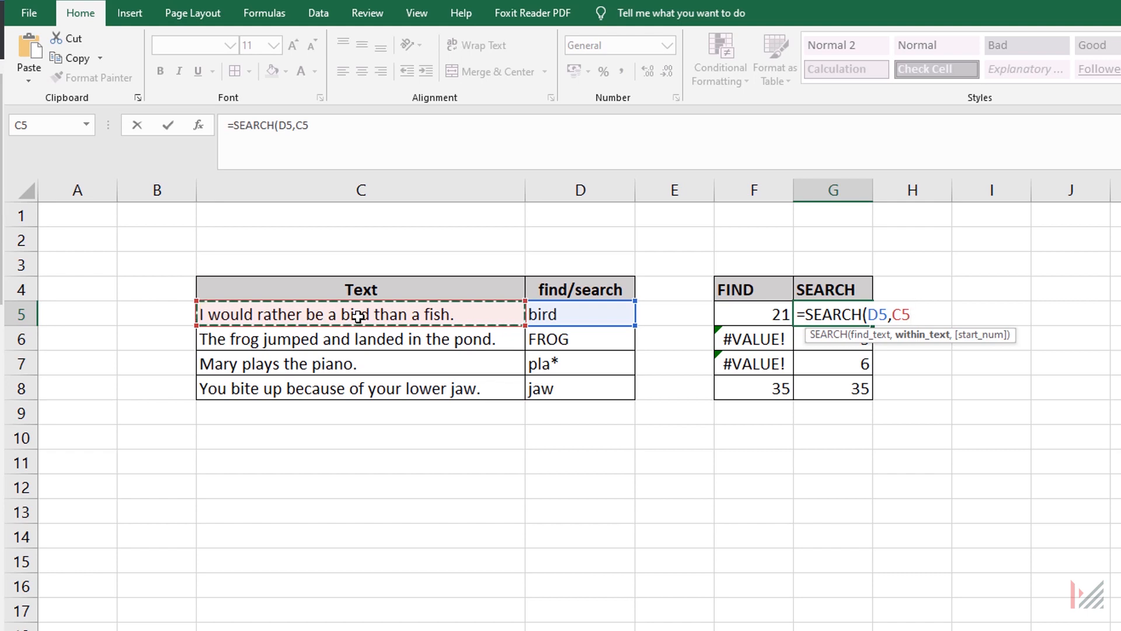
text())
key(Return)
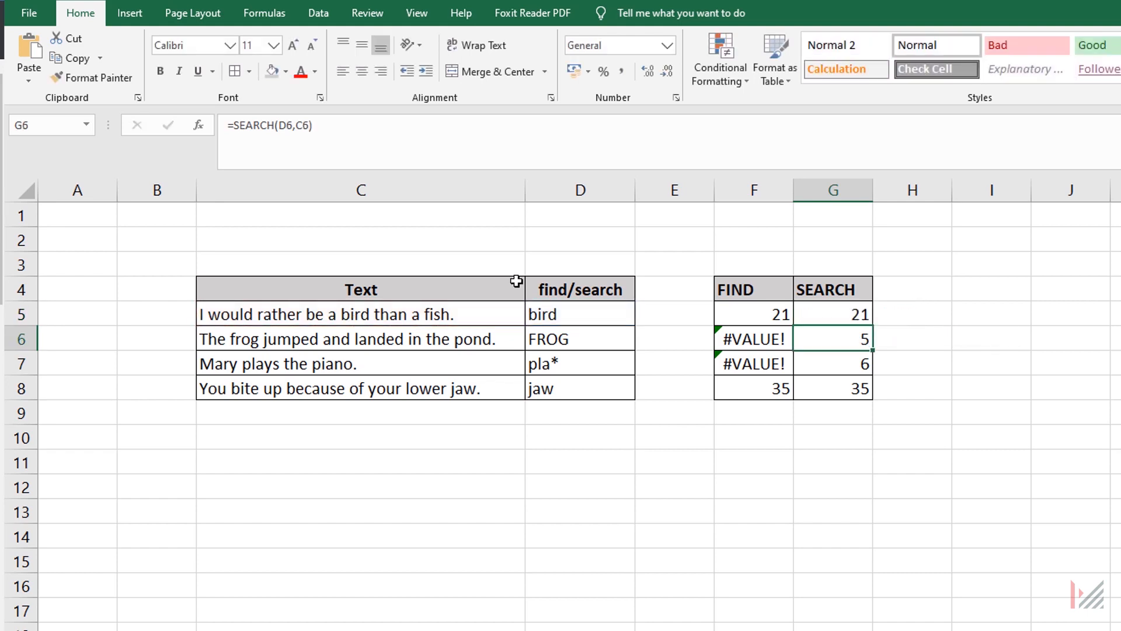
click(849, 312)
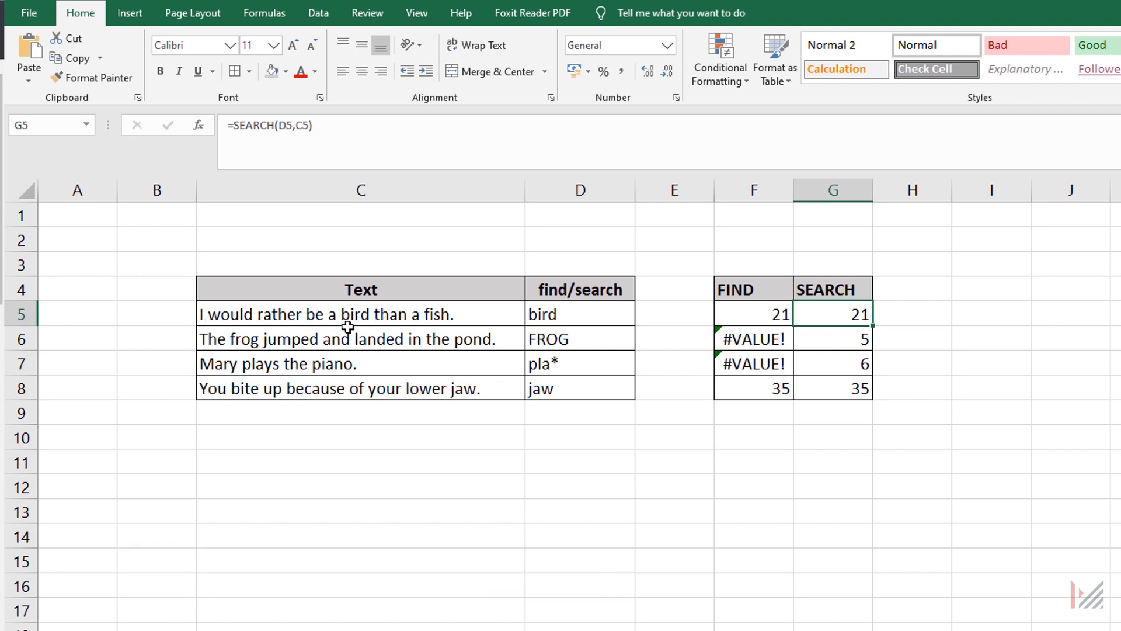
Re-enter the formula =FIND(D5,C5) in cell F5 to locate the search term within the first sentence.
click(751, 313)
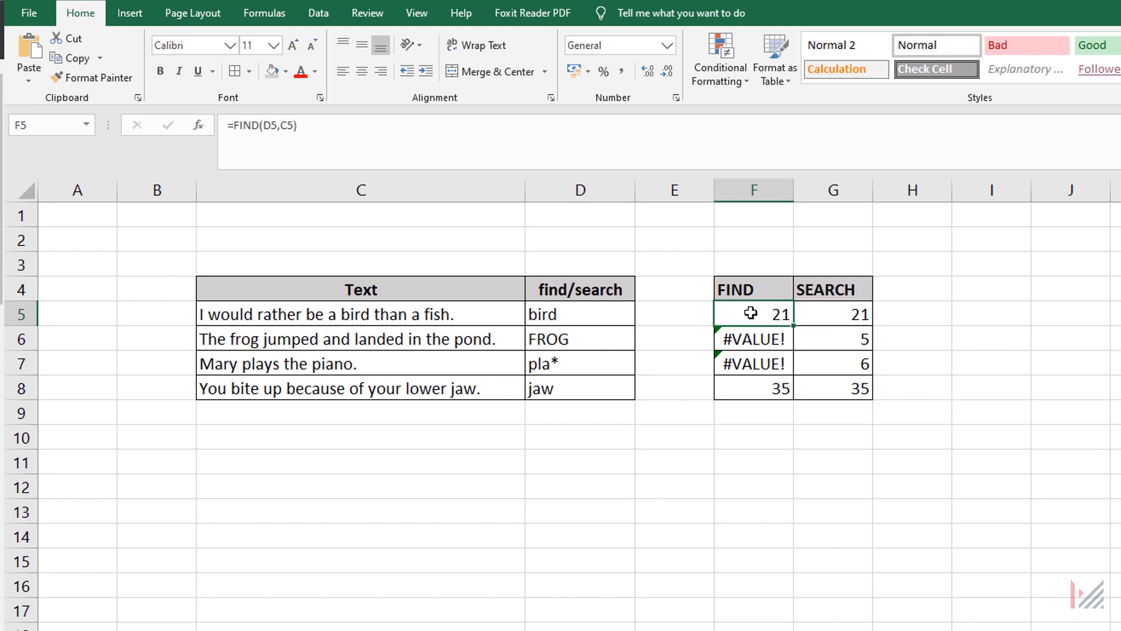
text(=find)
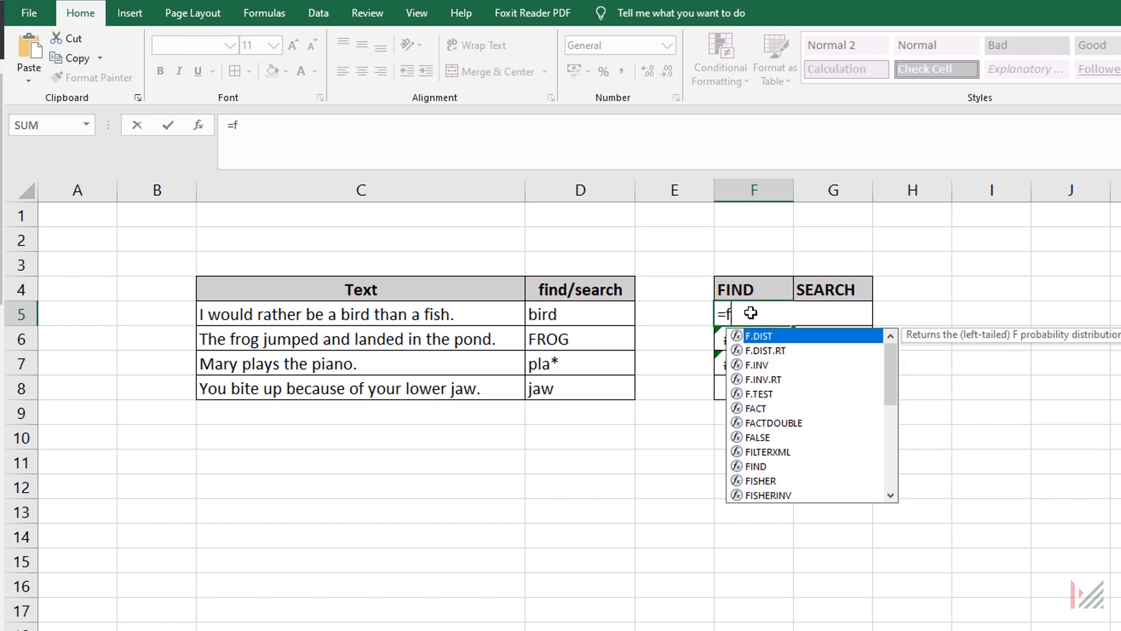
key(Tab)
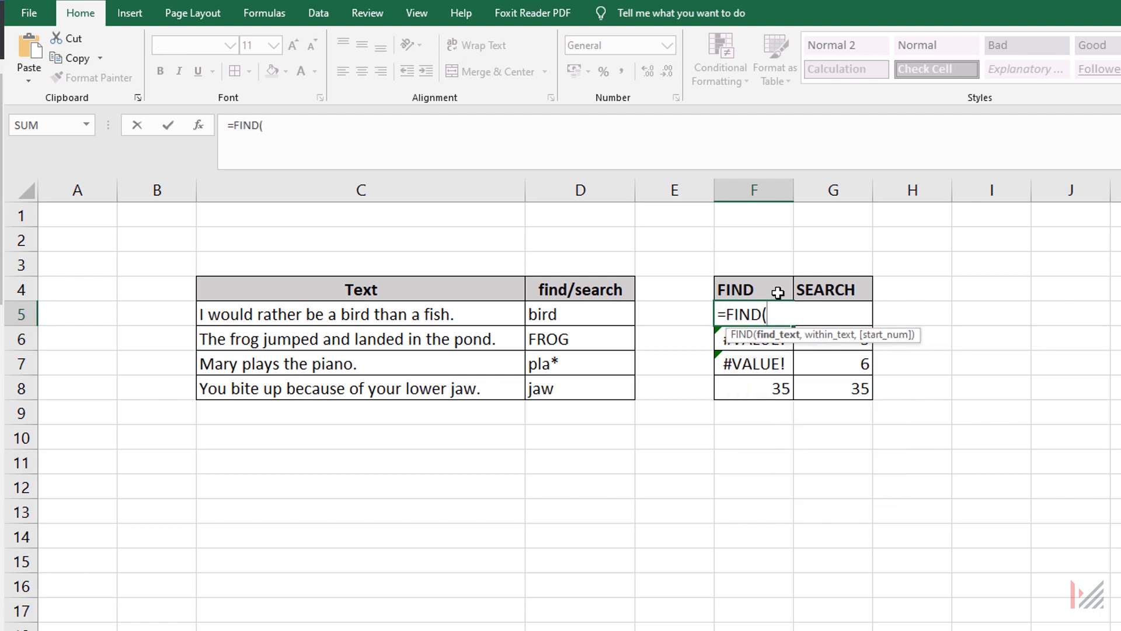
click(558, 316)
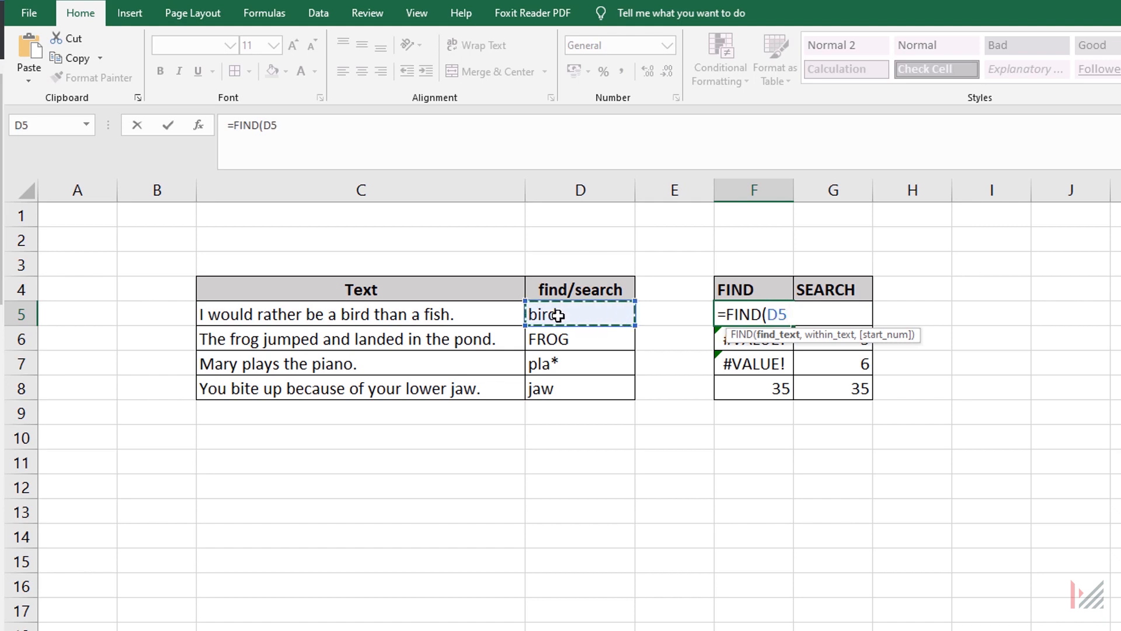
text(,)
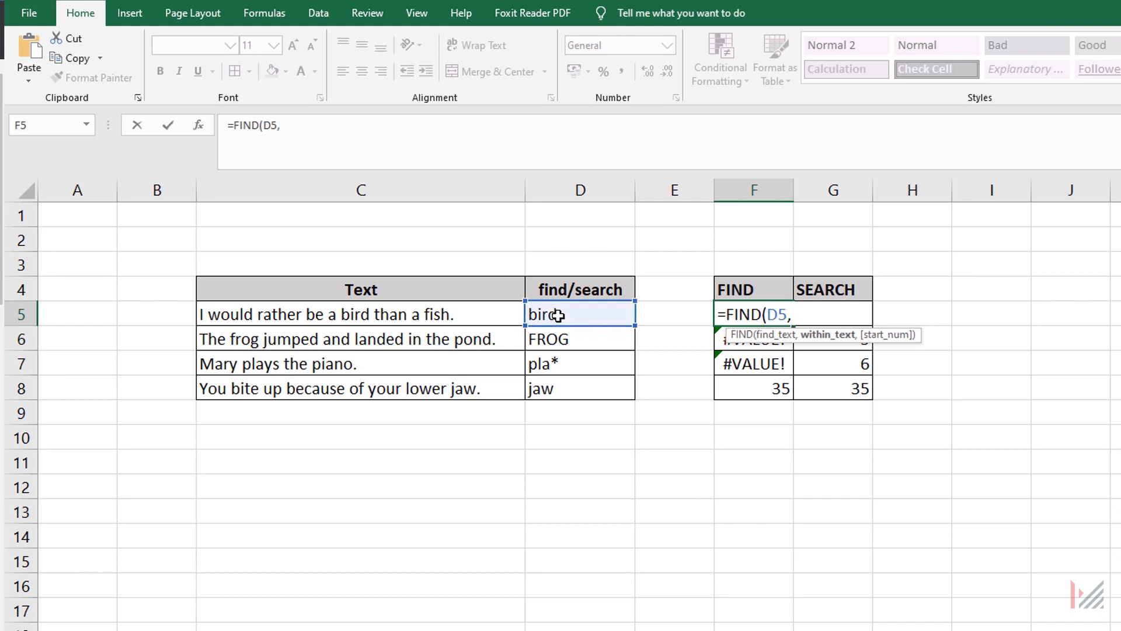
click(380, 315)
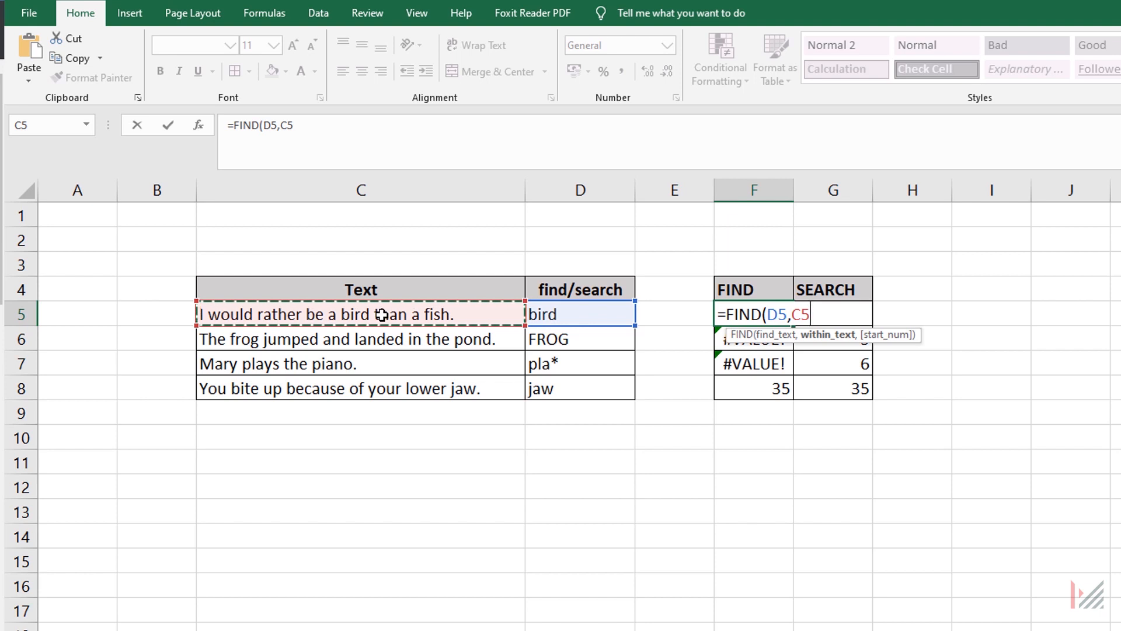
key(Return)
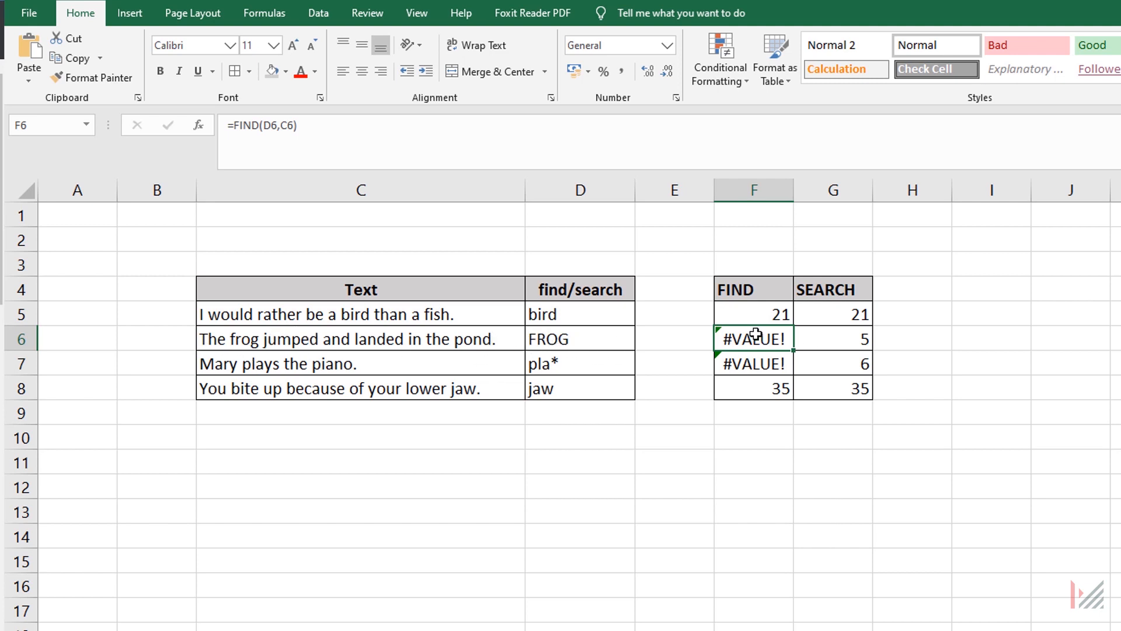
Inspect the SEARCH formulas for the FROG and pla* terms in cells G6 and G7.
click(840, 343)
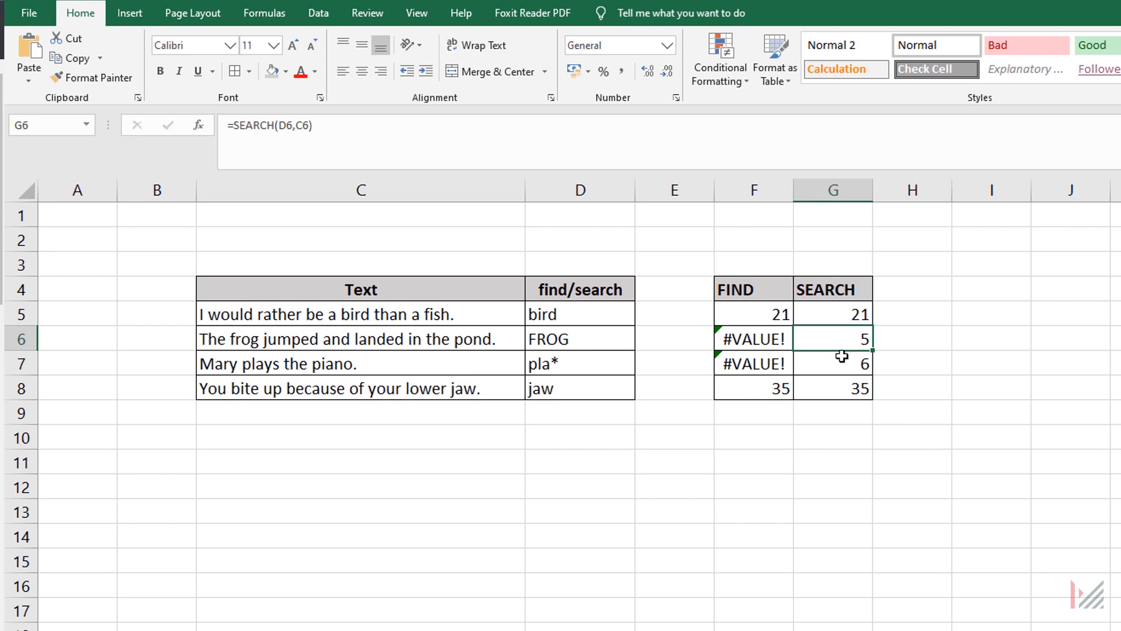
click(564, 364)
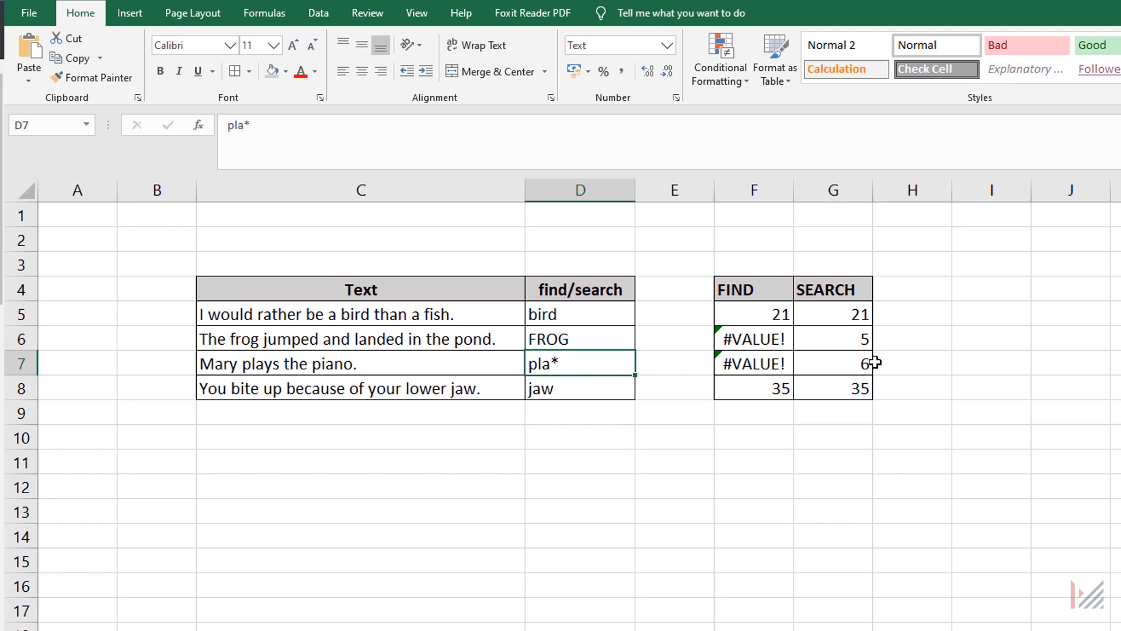
click(848, 362)
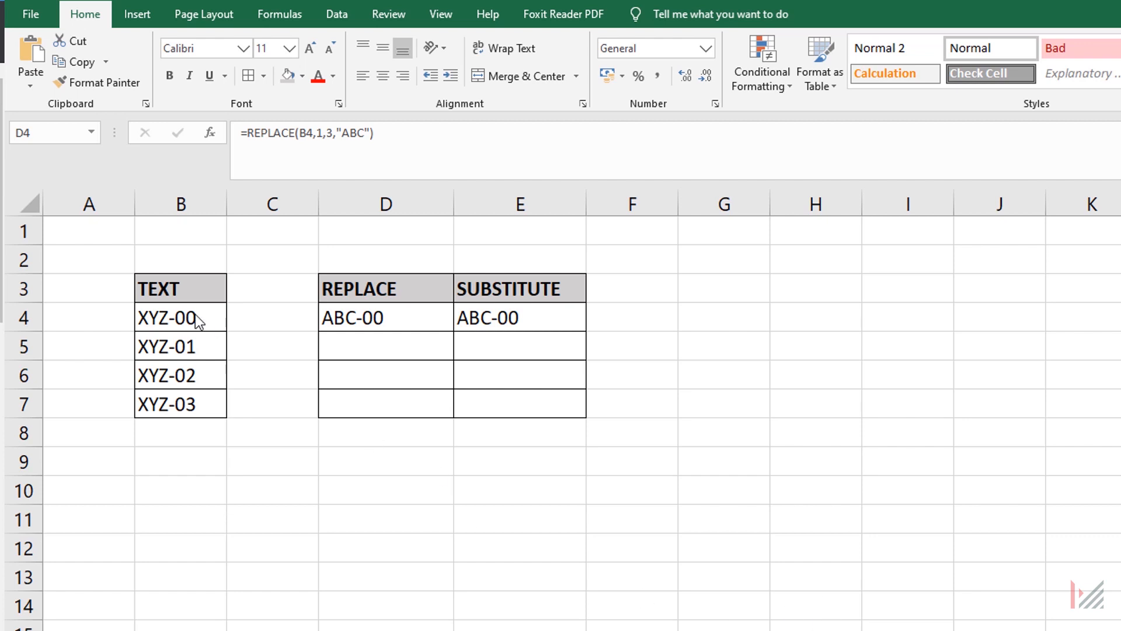
Replace the content of cell D4 with the formula =REPLACE(B4,1,3,"ABC") and fill it down to D7.
drag(193, 320, 187, 404)
click(253, 422)
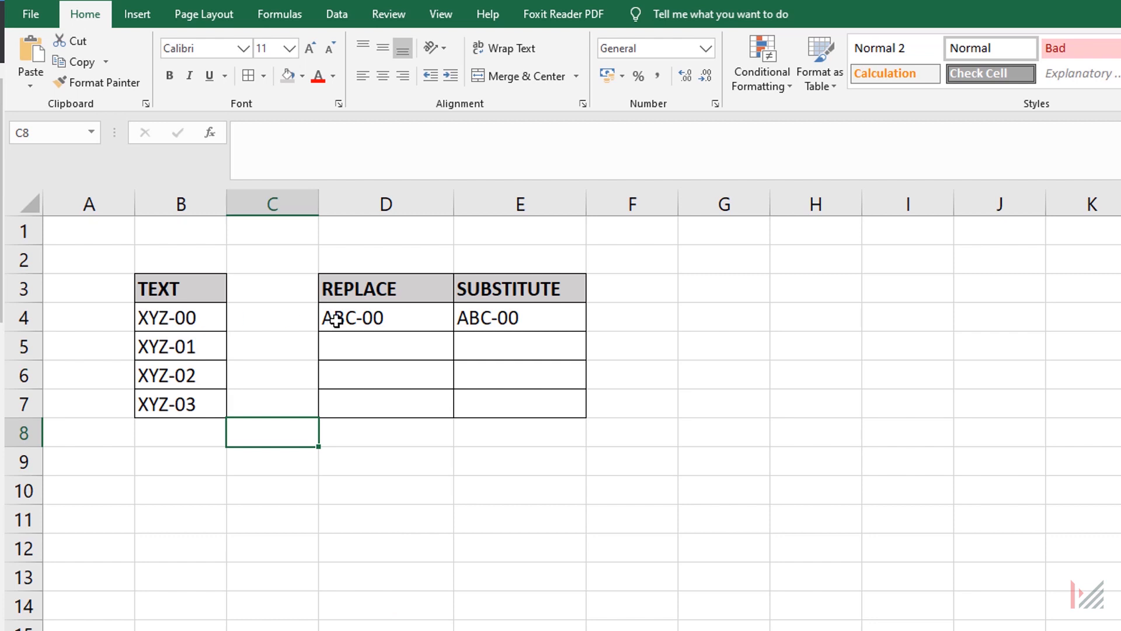
click(359, 322)
key(BackSpace)
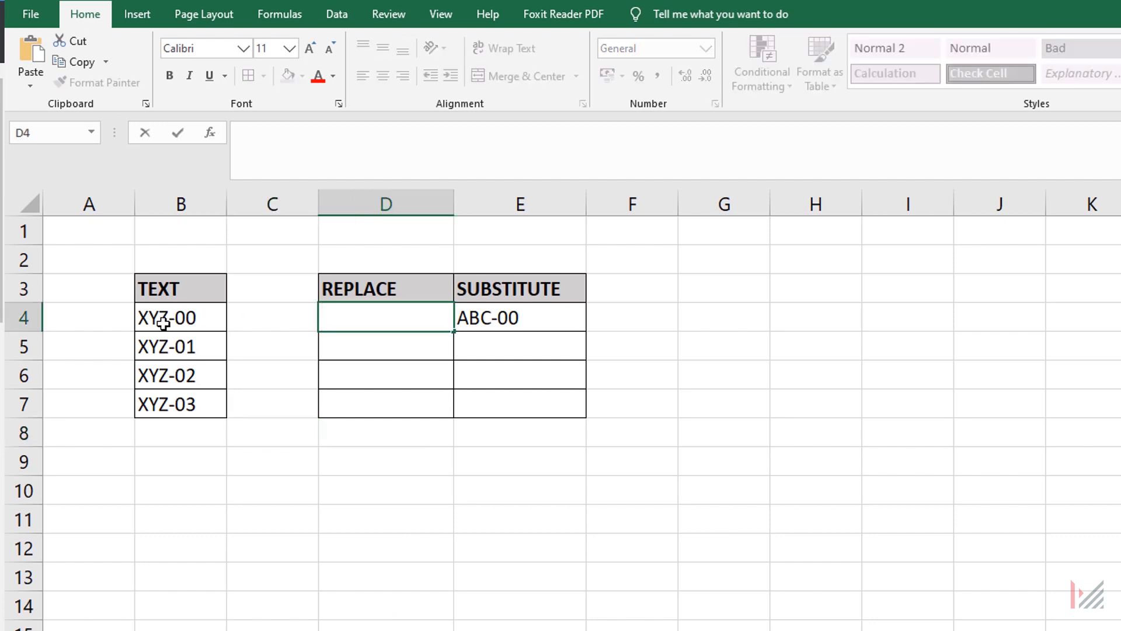
text(=r)
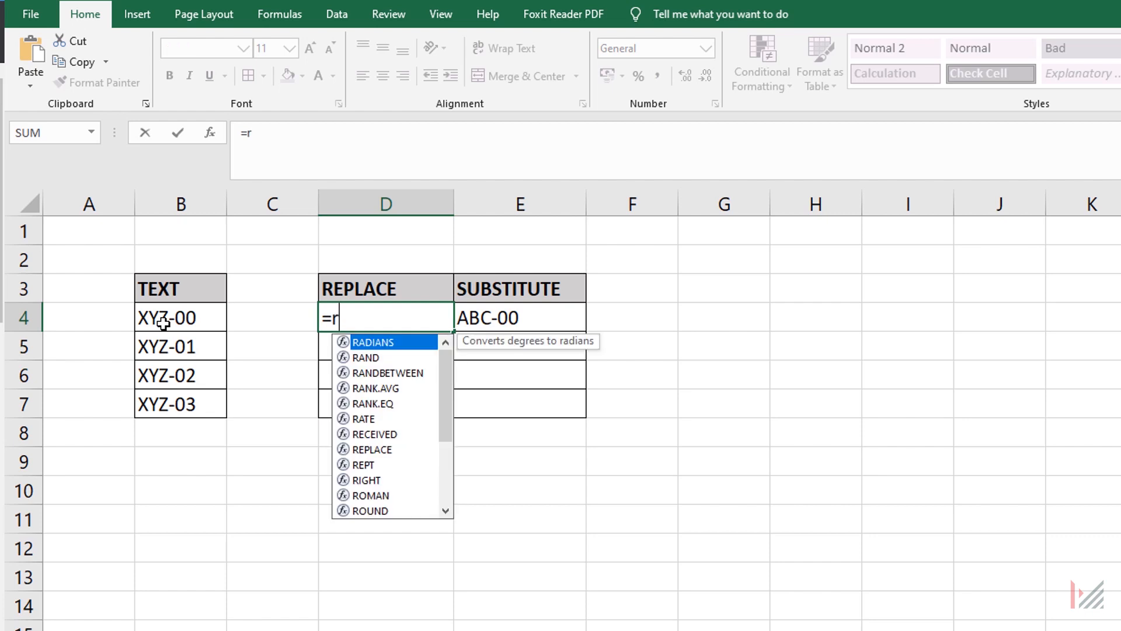
text(epl)
key(Tab)
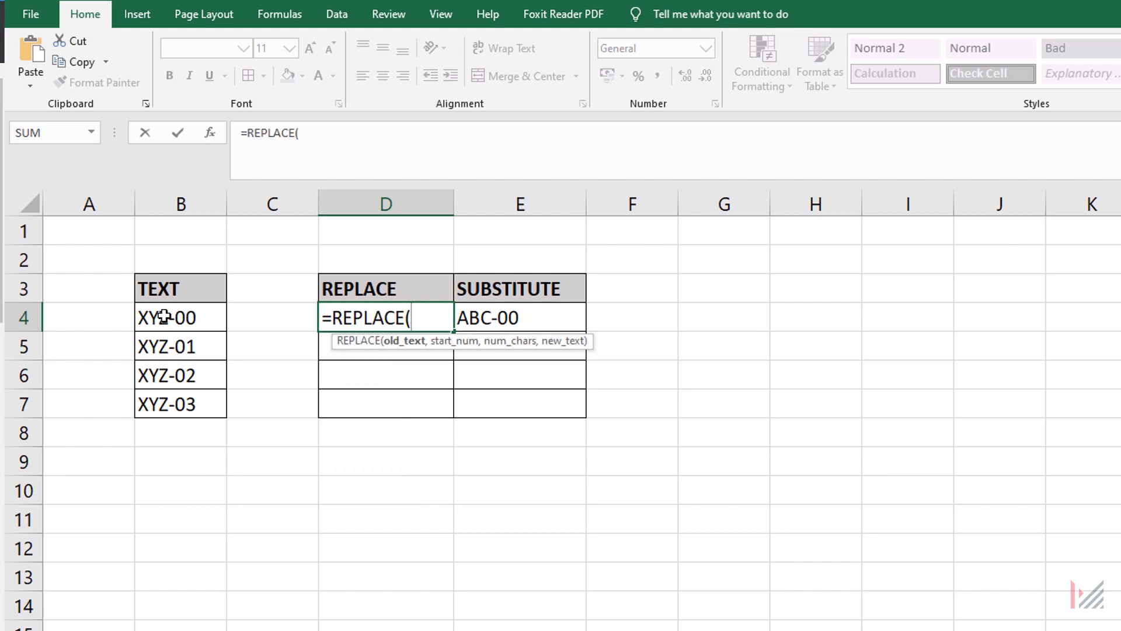
click(164, 316)
text(,)
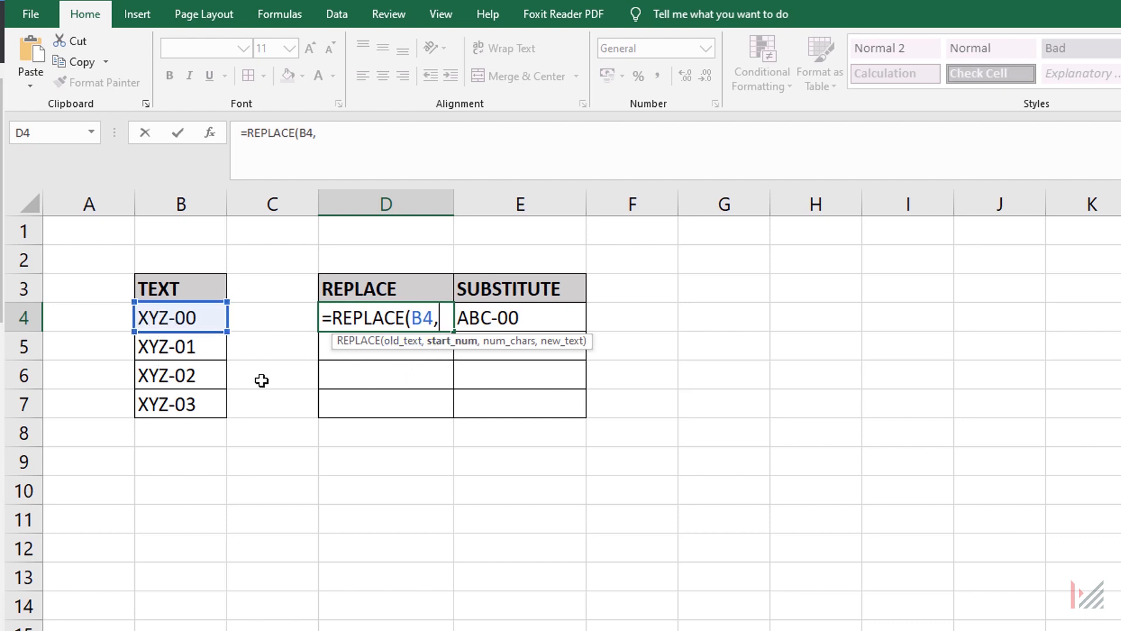
text(1,)
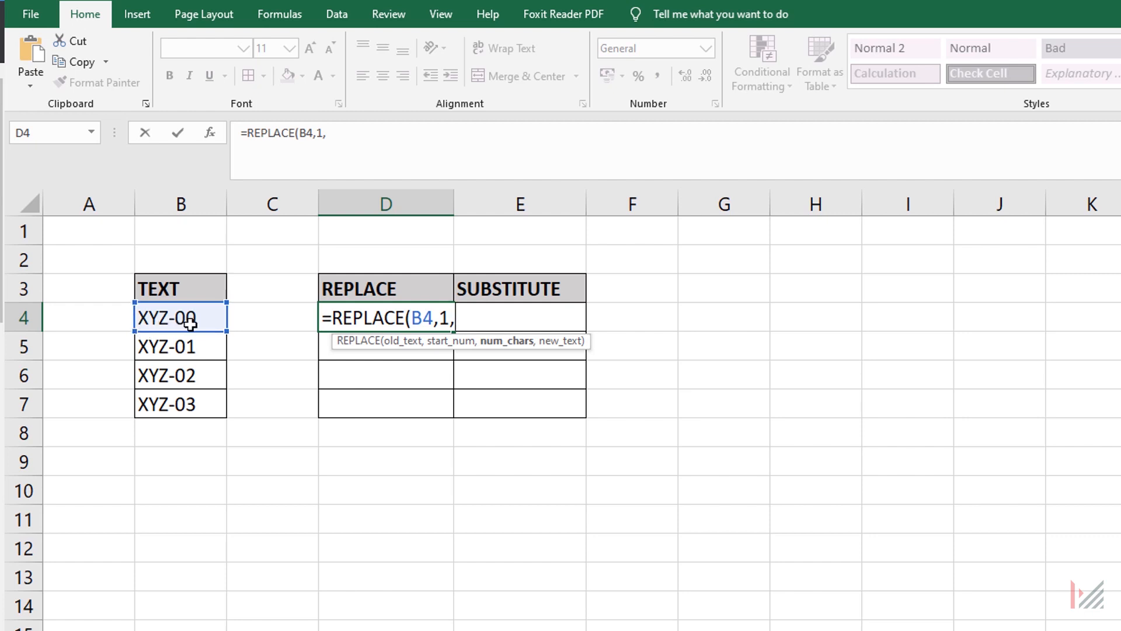
text(3,)
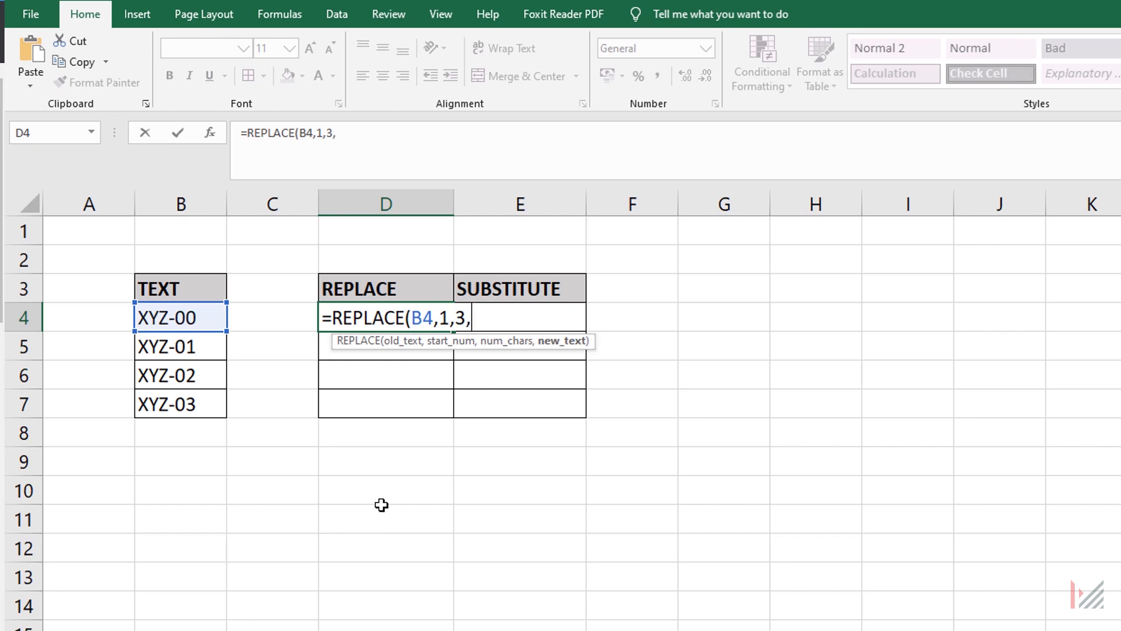
text("ABC"))
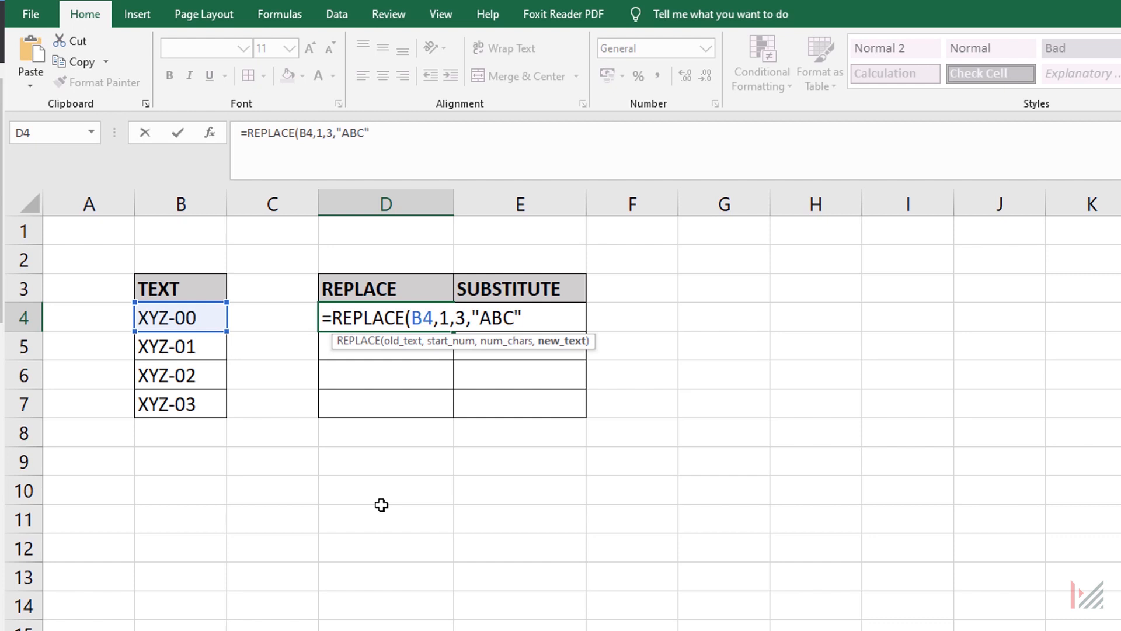
key(Return)
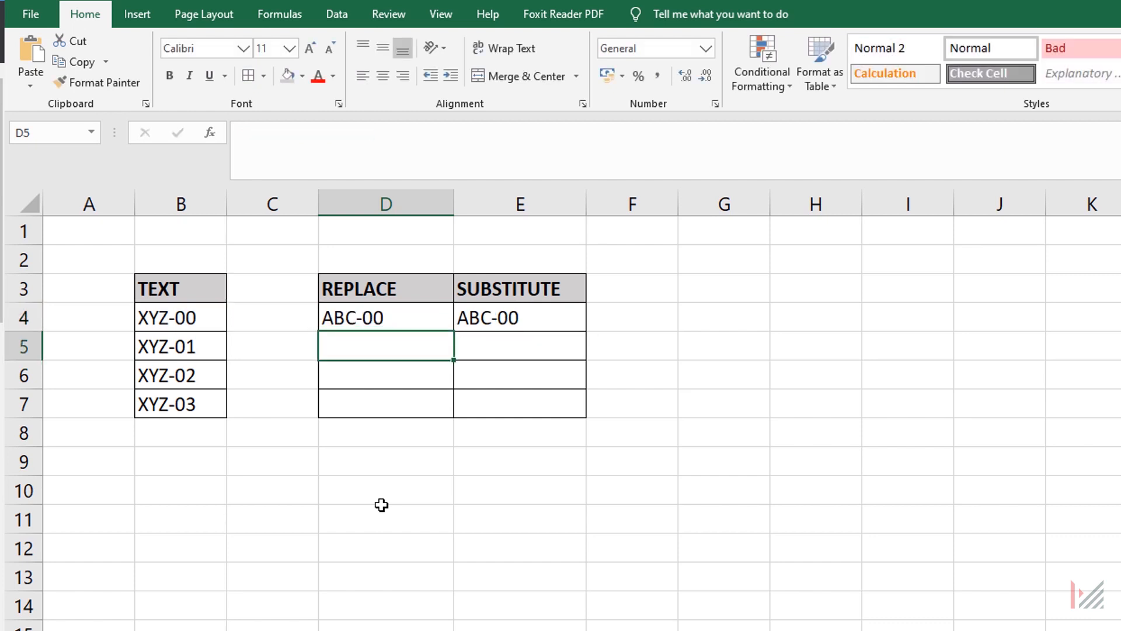
click(379, 316)
drag(454, 331, 459, 419)
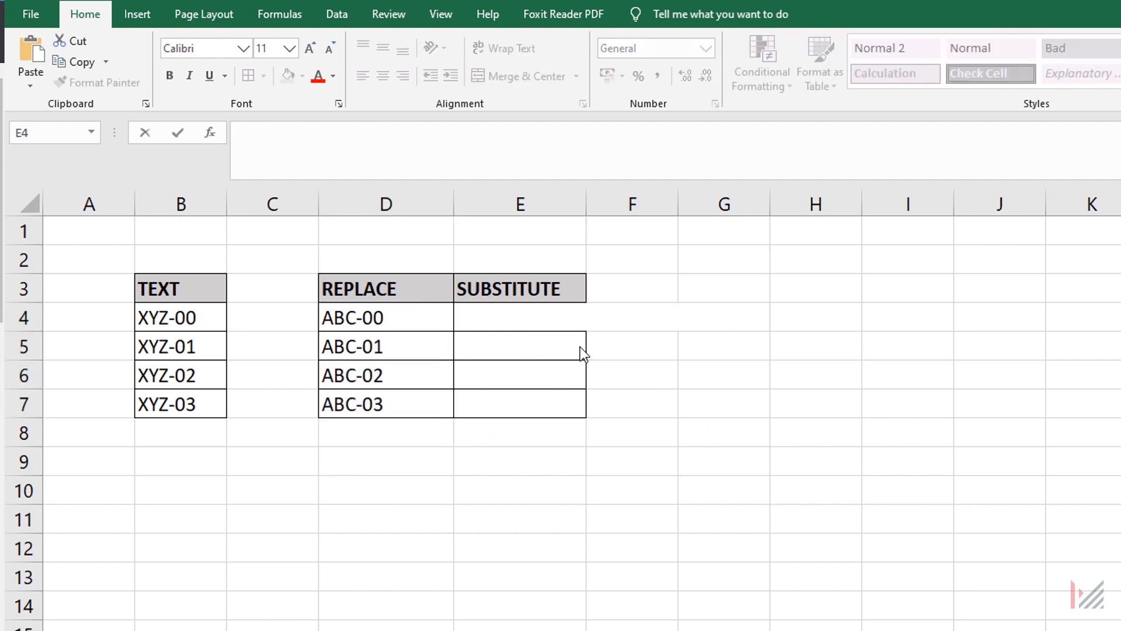
Enter the formula =SUBSTITUTE(B4,"XYZ","ABC") in cell E4 and fill it down to E7.
click(524, 318)
text(=sub)
key(Tab)
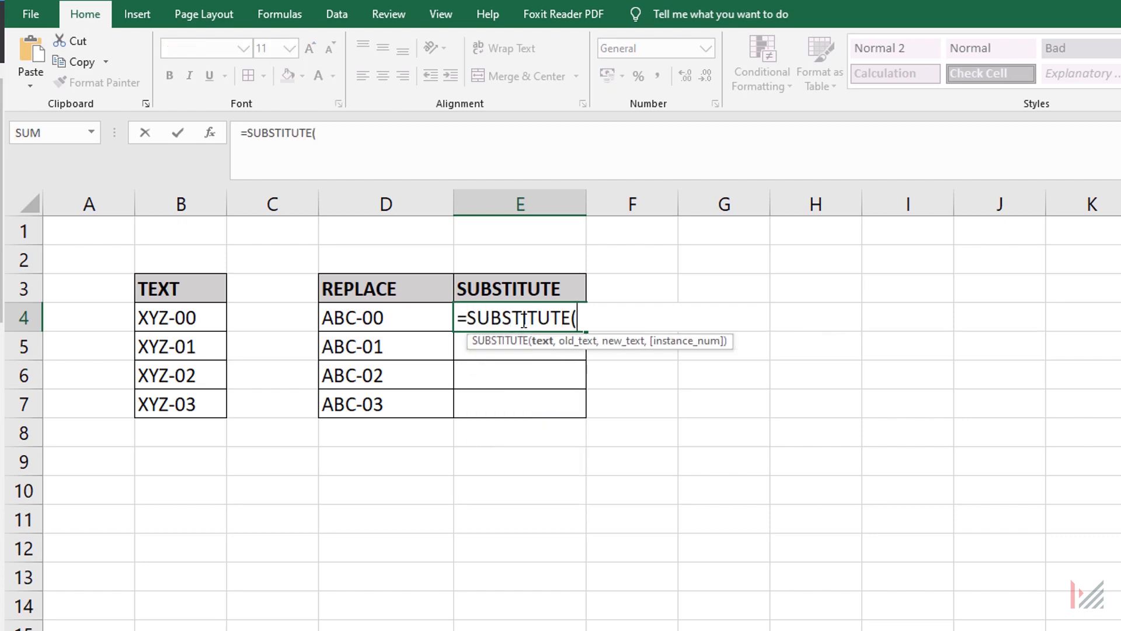
click(188, 320)
text(,)
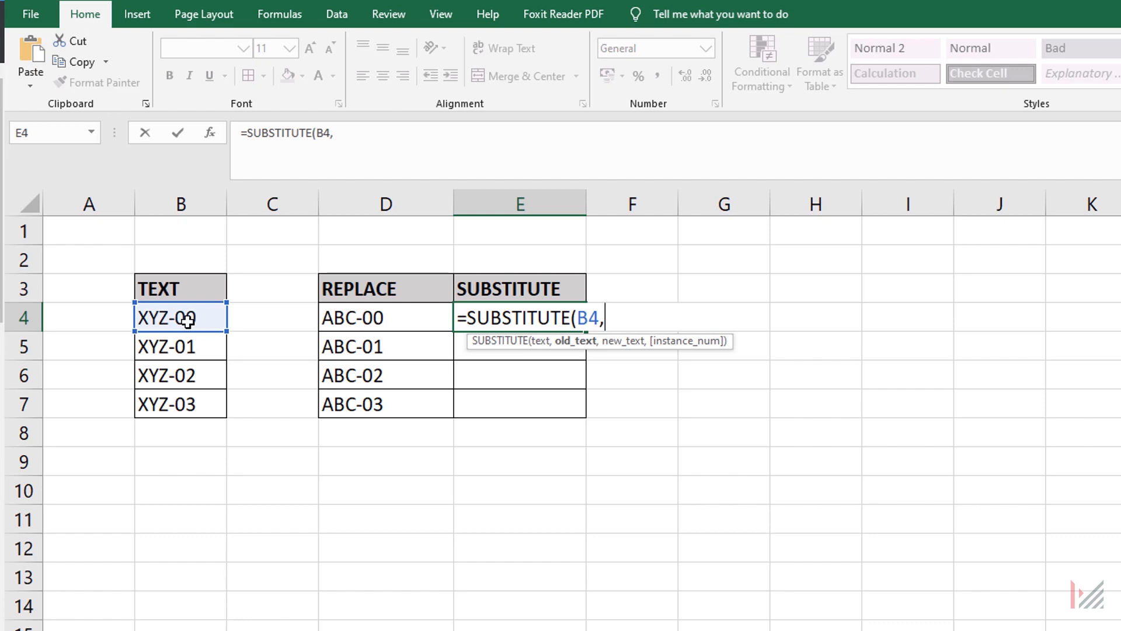
text("XYZ",)
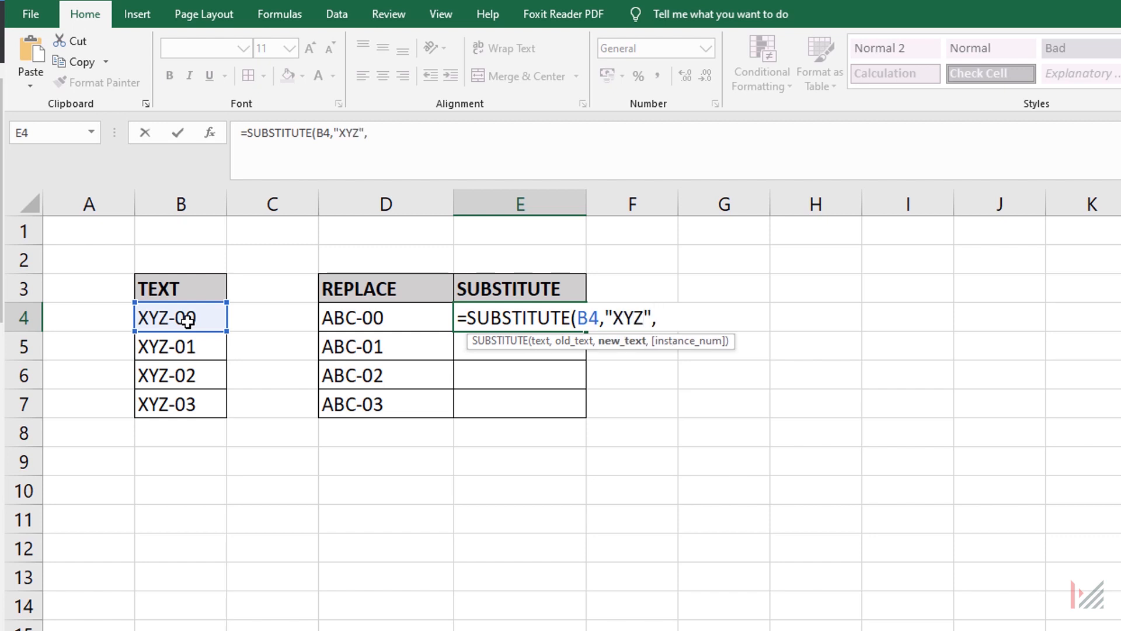
text("ABC"))
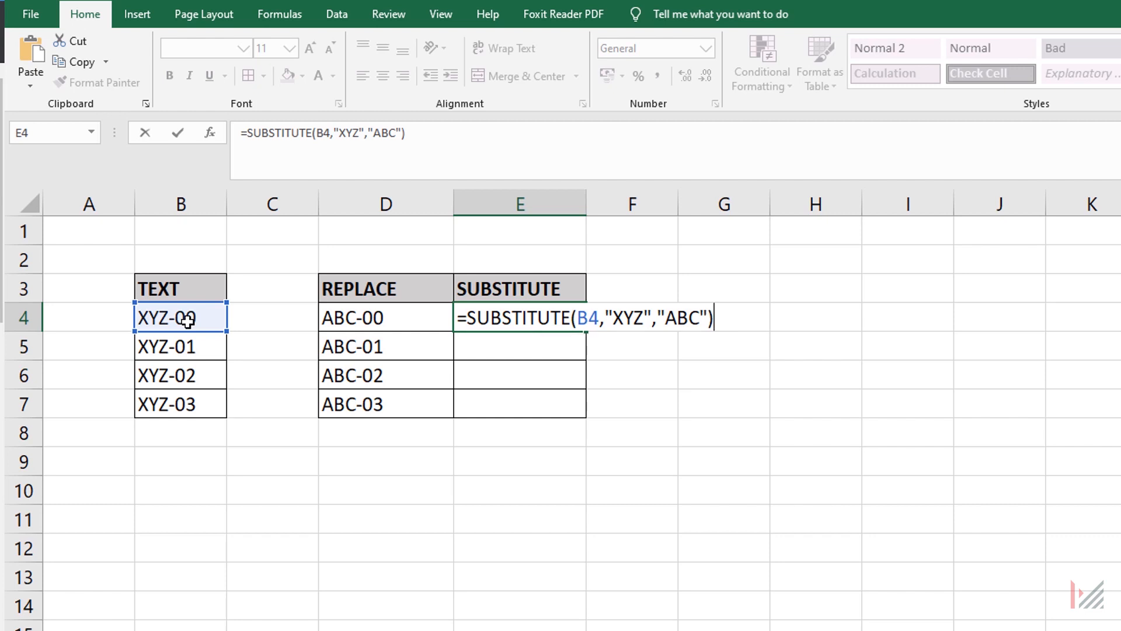
key(Return)
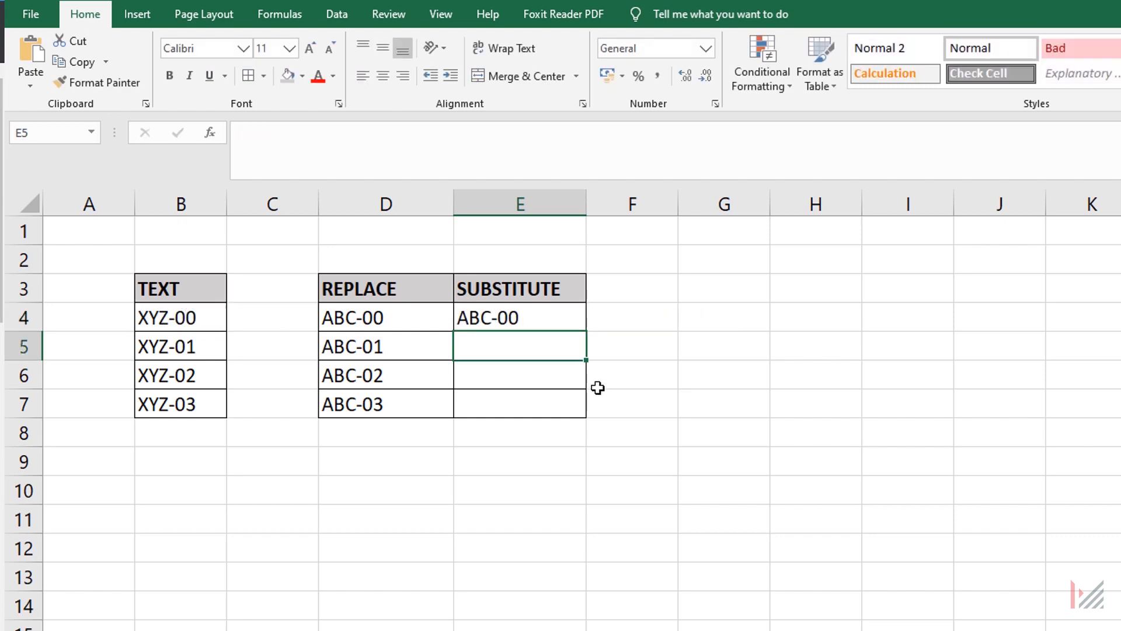
click(543, 321)
drag(587, 332, 581, 414)
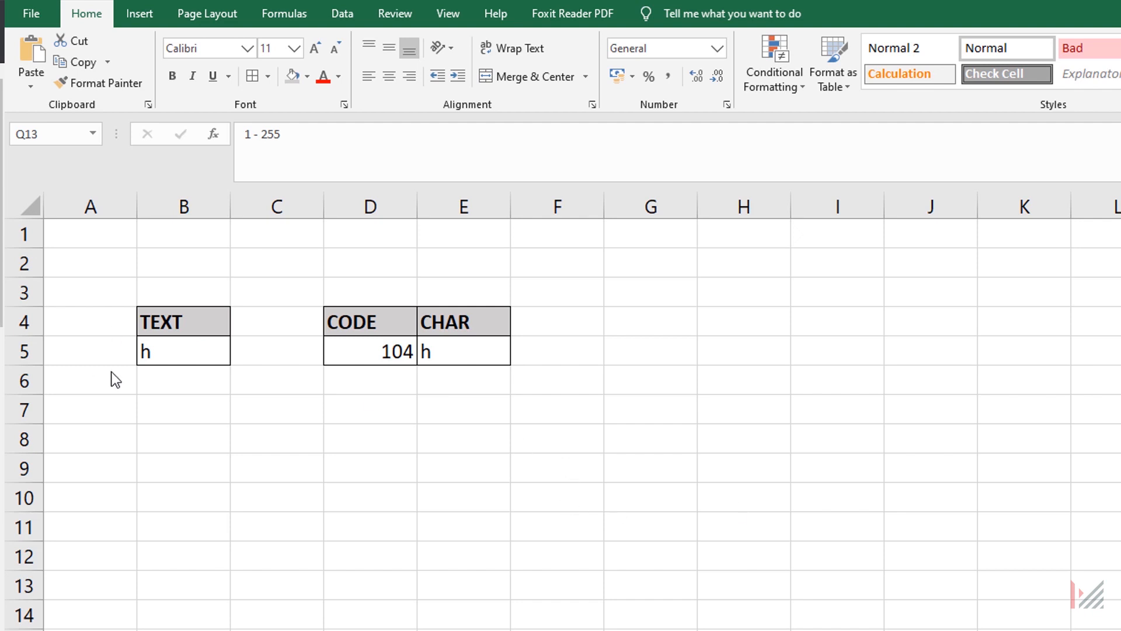
Review the text in cell B5 and the CODE and CHAR formulas in cells D5 and E5.
click(168, 348)
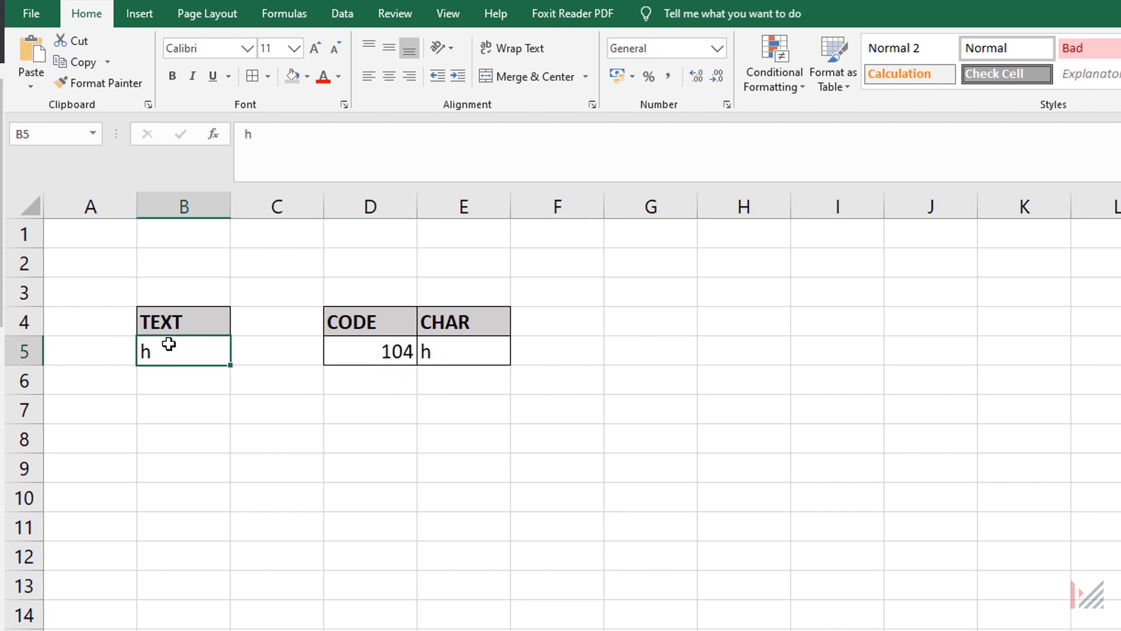
click(359, 350)
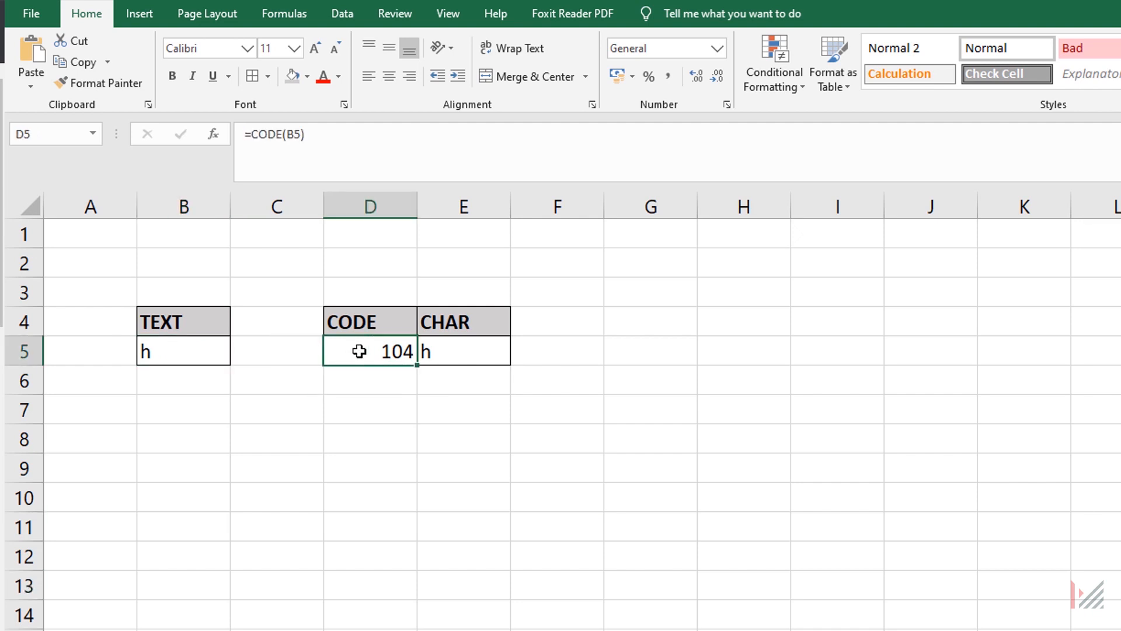
click(453, 349)
Clear the existing formula in cell D5 and re-enter it as =CODE(B5).
click(374, 351)
key(F2)
key(BackSpace)
key(BackSpace)
key(BackSpace)
key(BackSpace)
key(BackSpace)
key(BackSpace)
key(BackSpace)
key(BackSpace)
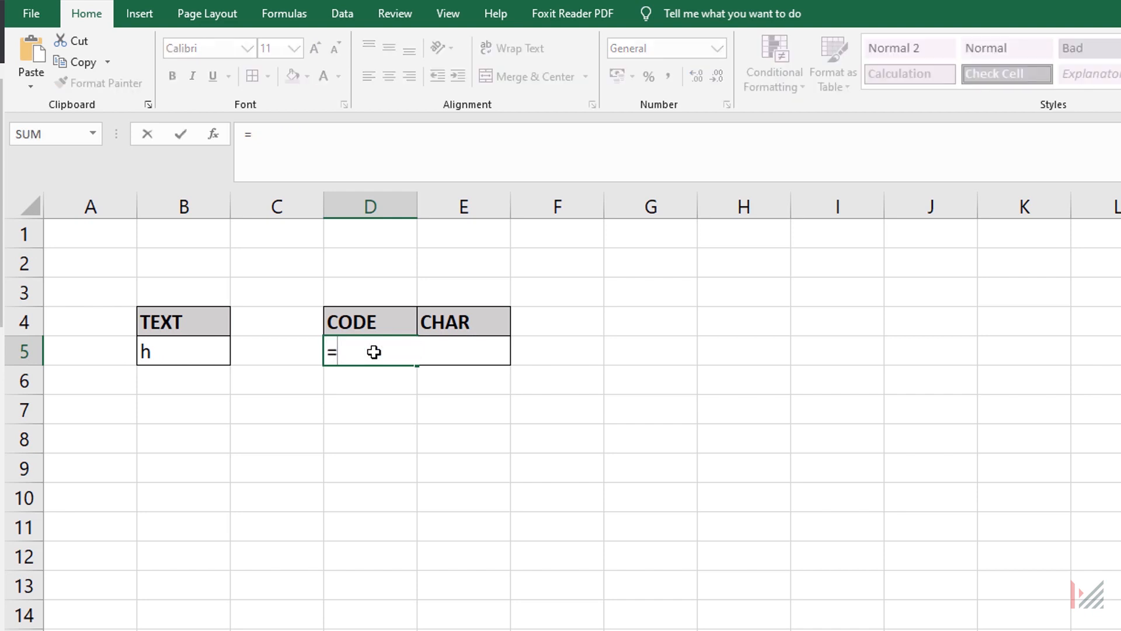
text(code)
key(Tab)
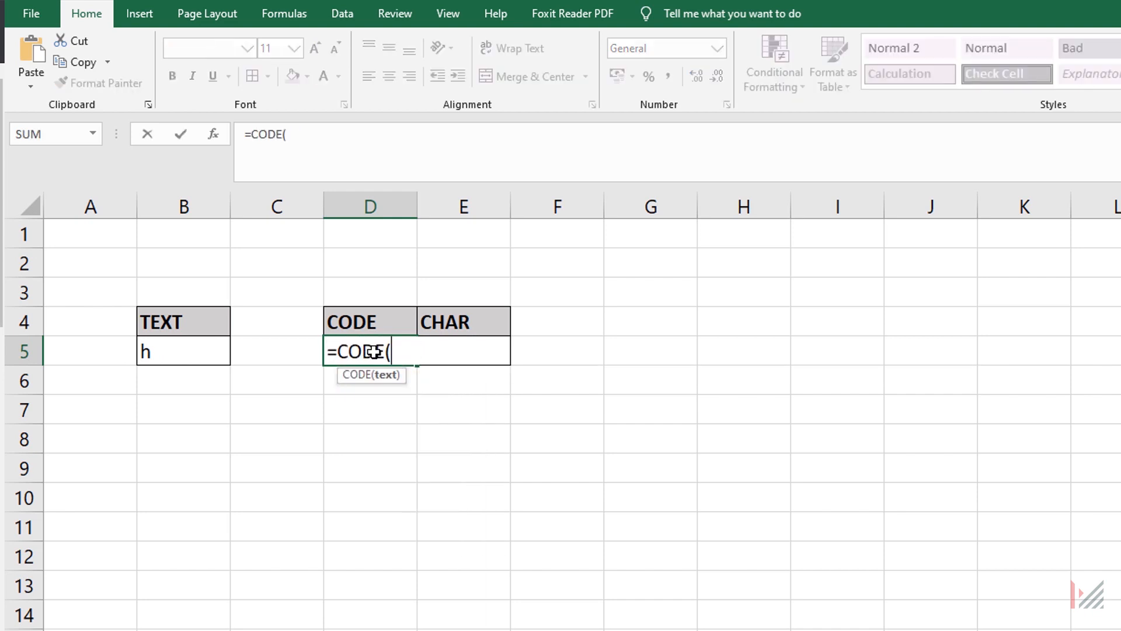
click(195, 353)
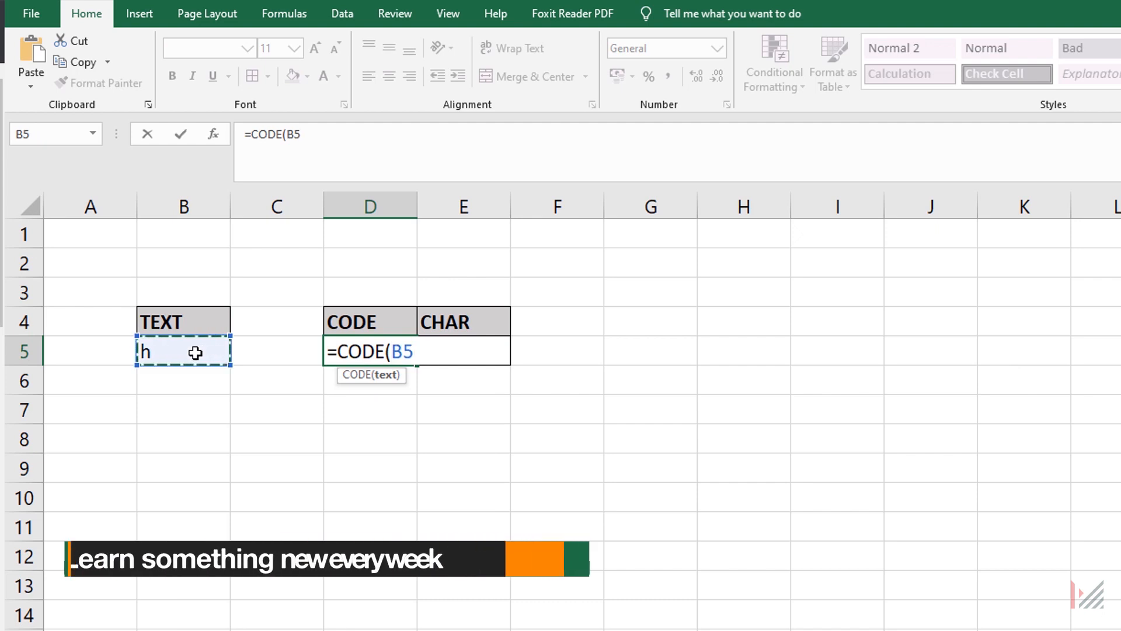
text())
Replace the text in cell B5 with a lowercase "a" to test the CODE and CHAR formulas.
click(195, 353)
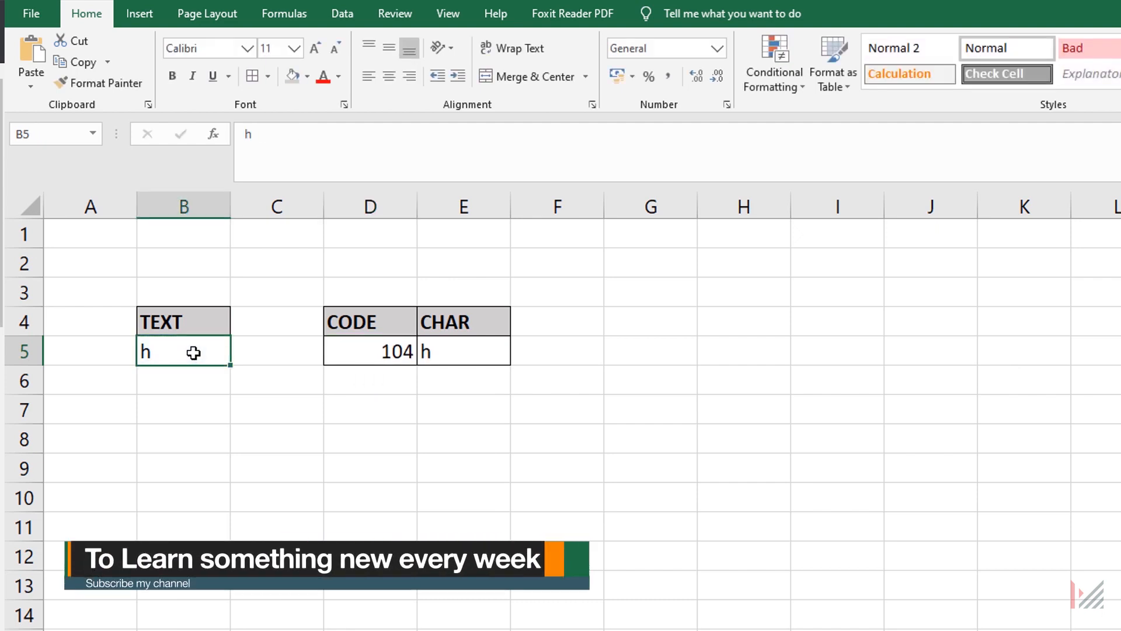
text(a)
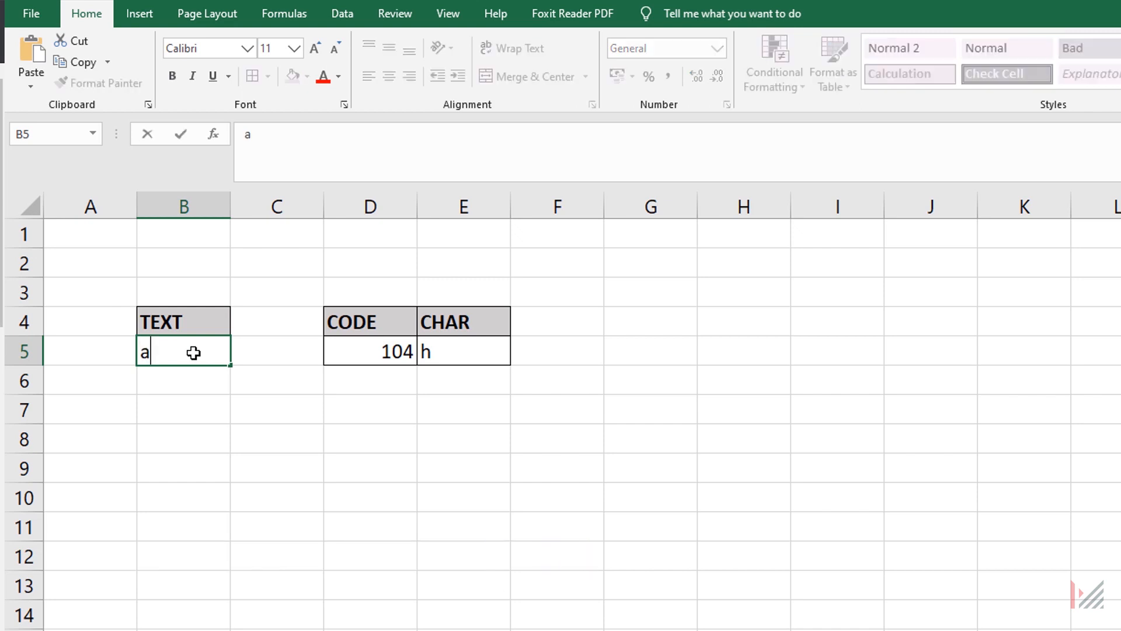
key(Return)
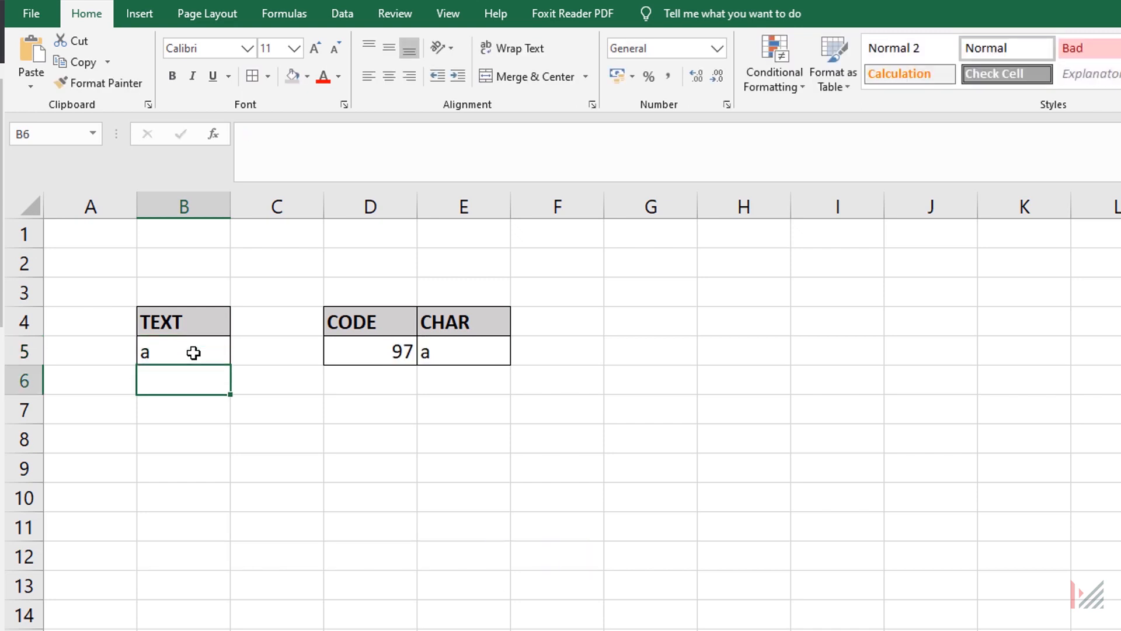
Replace the text in cell B5 with an uppercase "A".
click(194, 353)
text(A)
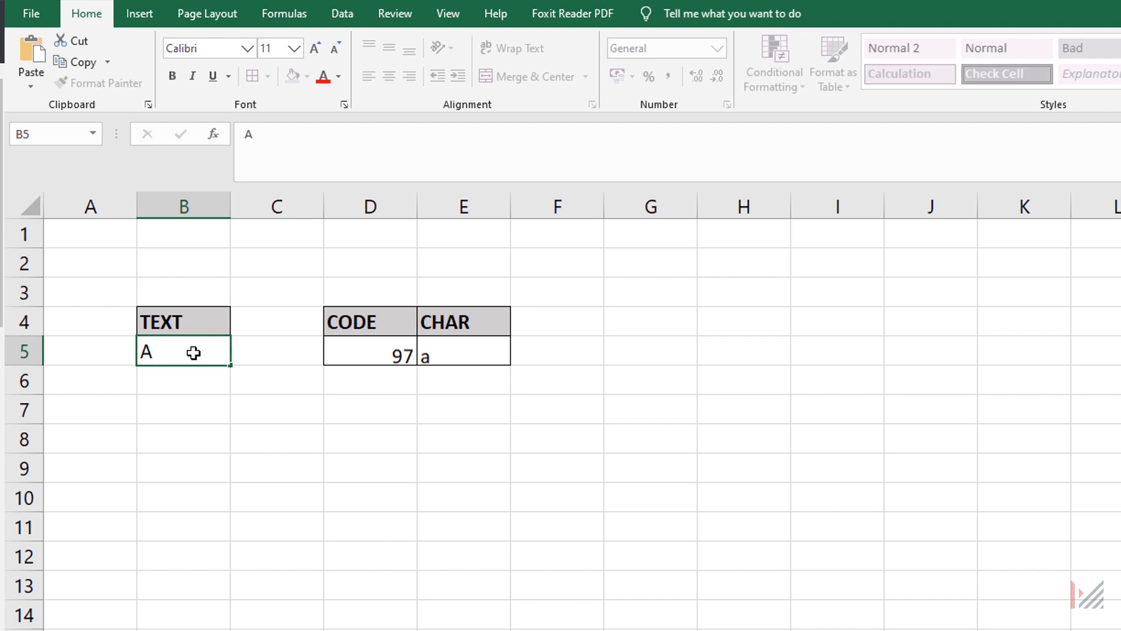
key(Return)
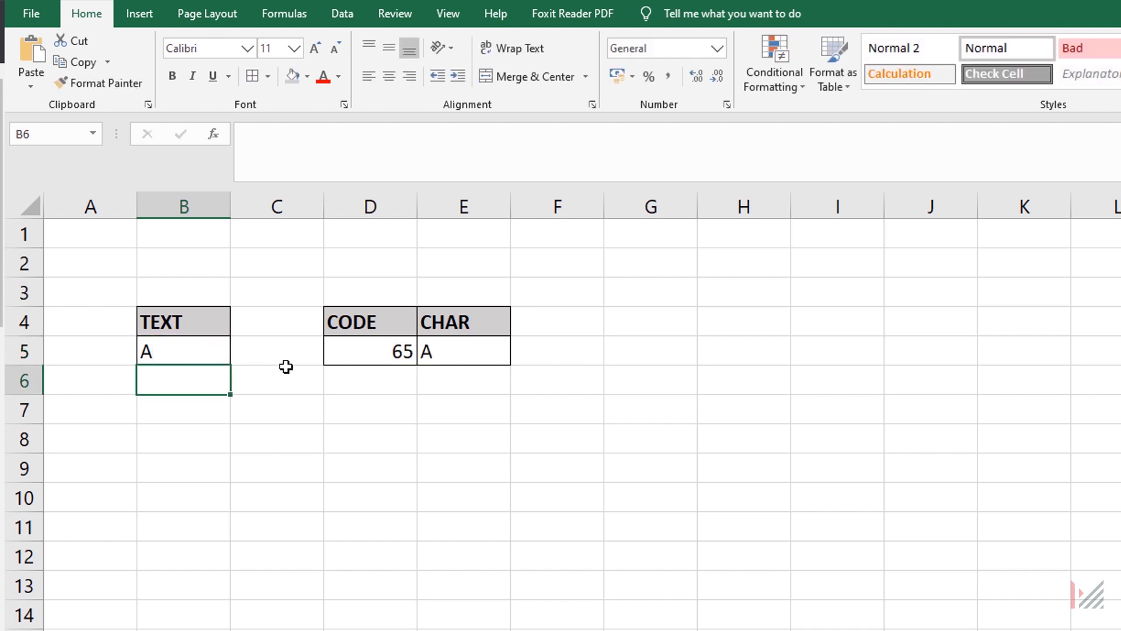
Review the text in cell B5 and the CHAR formula in cell E5 that refers to the code in D5.
click(201, 354)
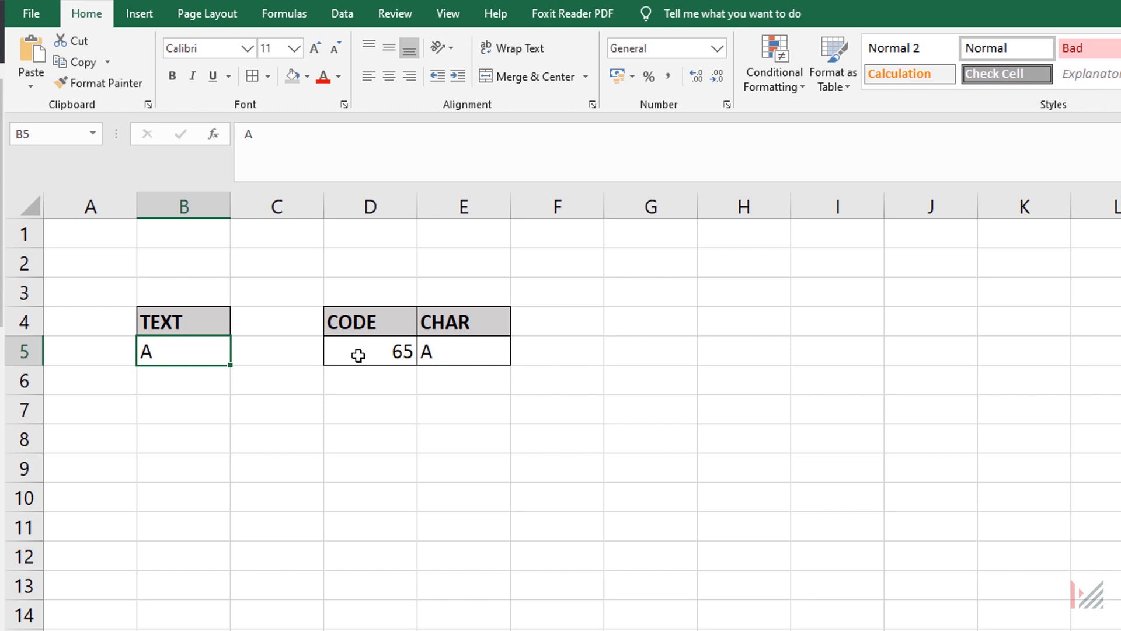
click(456, 353)
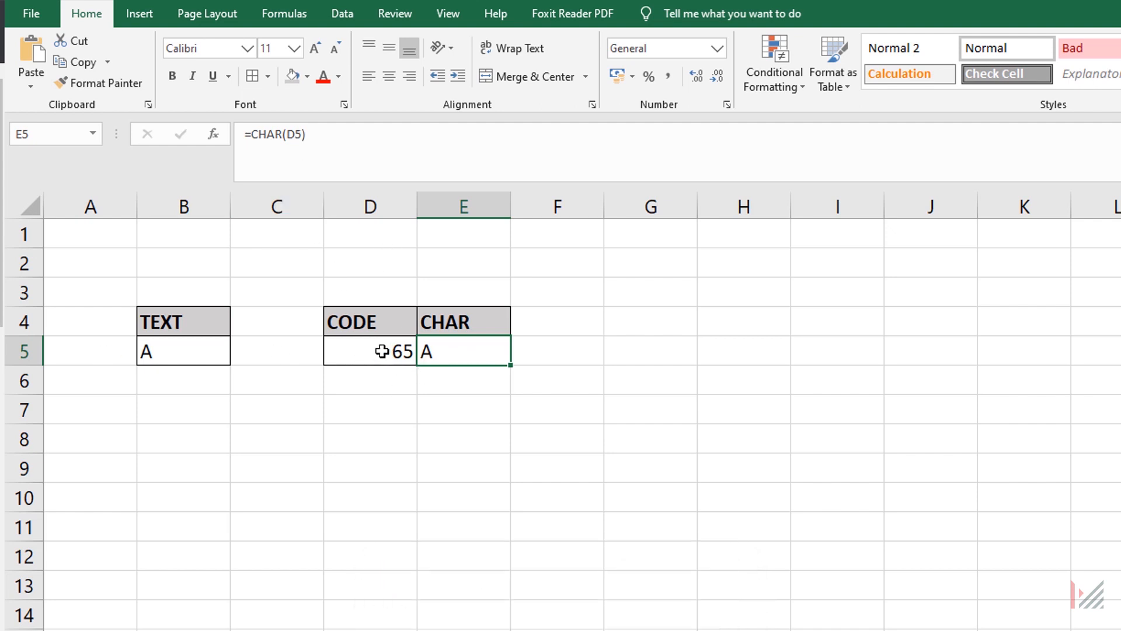
click(158, 348)
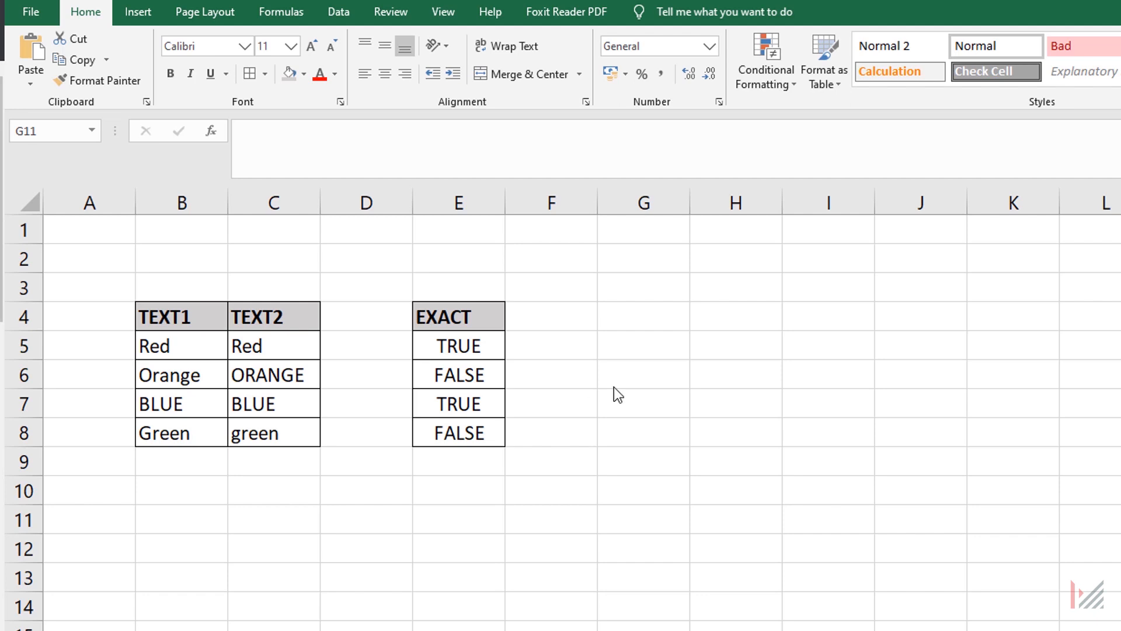
Examine the TEXT1 and TEXT2 columns, comparing the row 5 entries and the EXACT formula in cell E5.
click(213, 320)
click(248, 320)
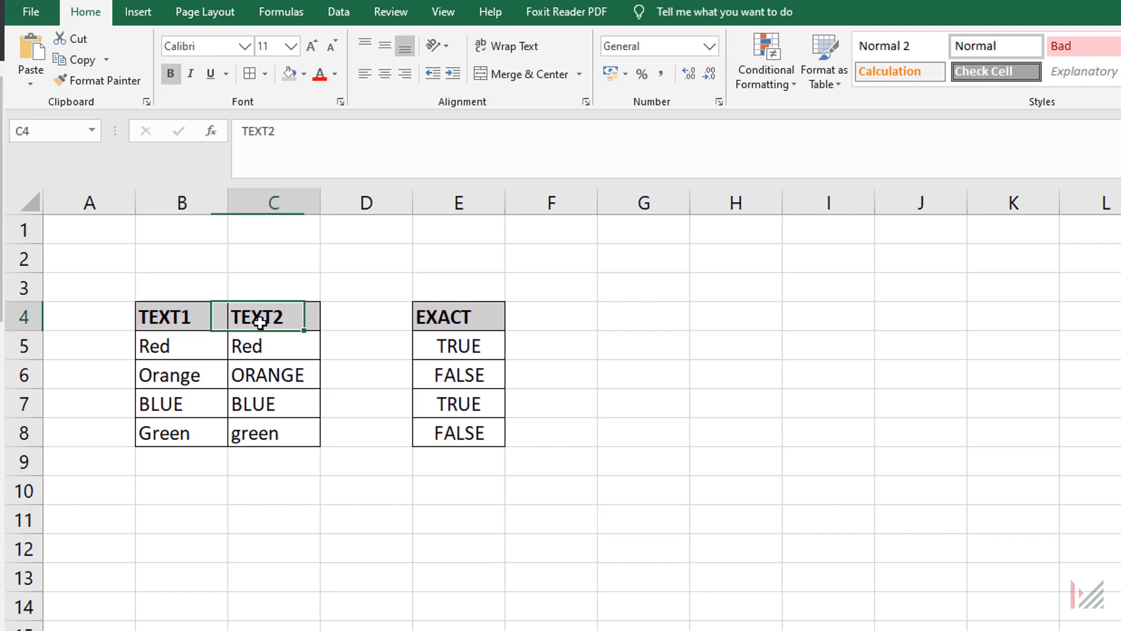
click(167, 365)
click(257, 354)
click(459, 348)
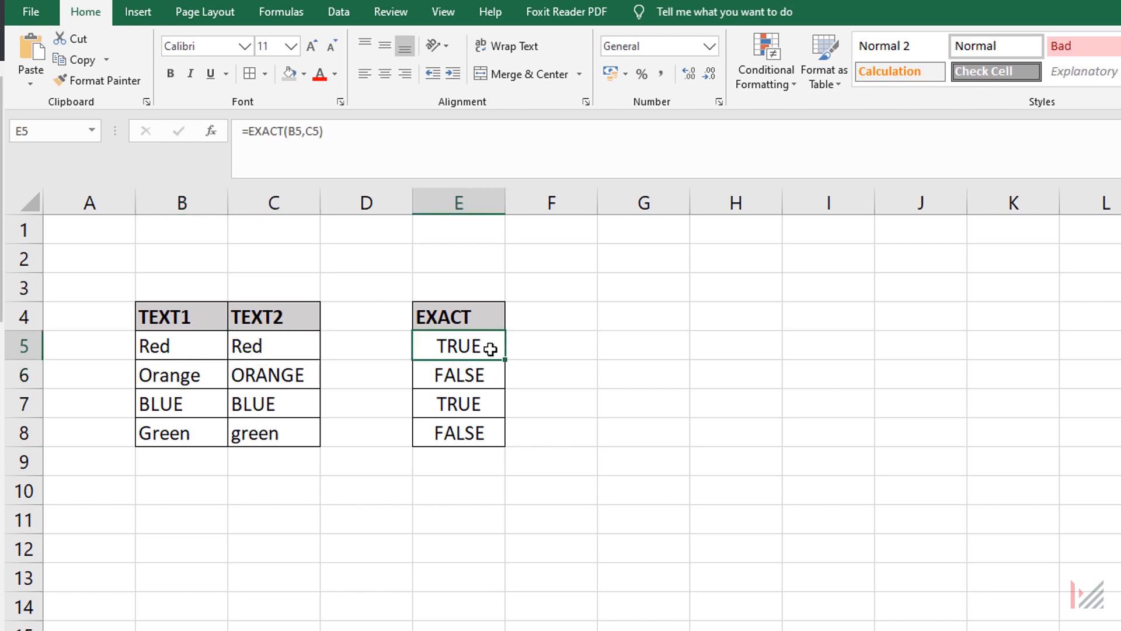
Compare the letter case of the texts in cells B6 and C6 and inspect the EXACT formula in cell E6.
click(215, 384)
click(255, 379)
click(225, 375)
click(230, 374)
click(195, 376)
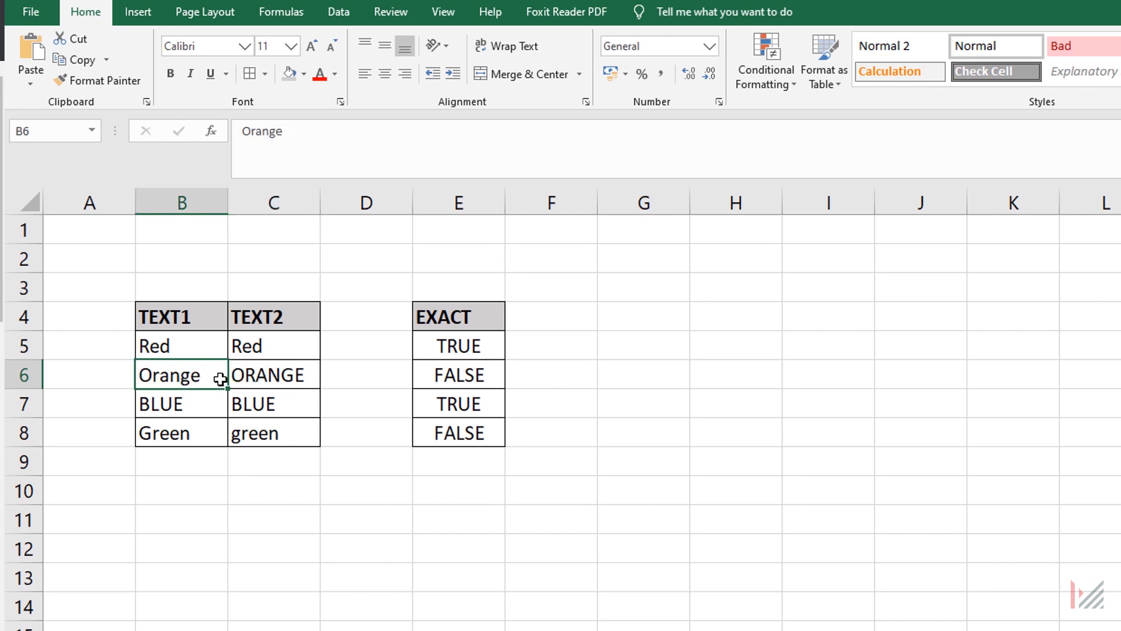
click(466, 379)
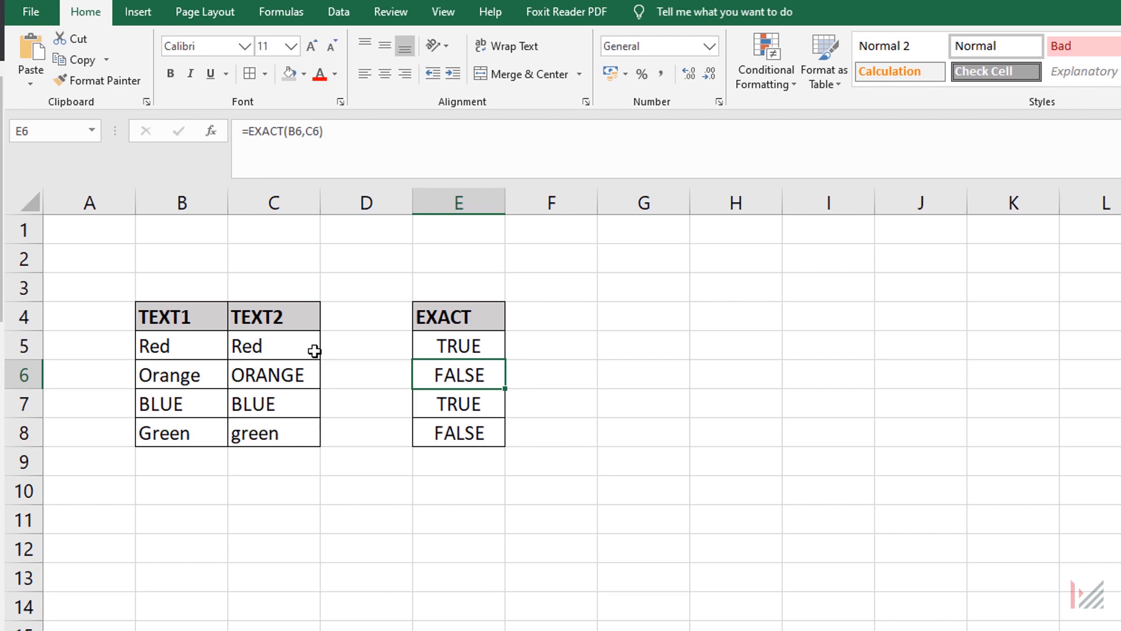